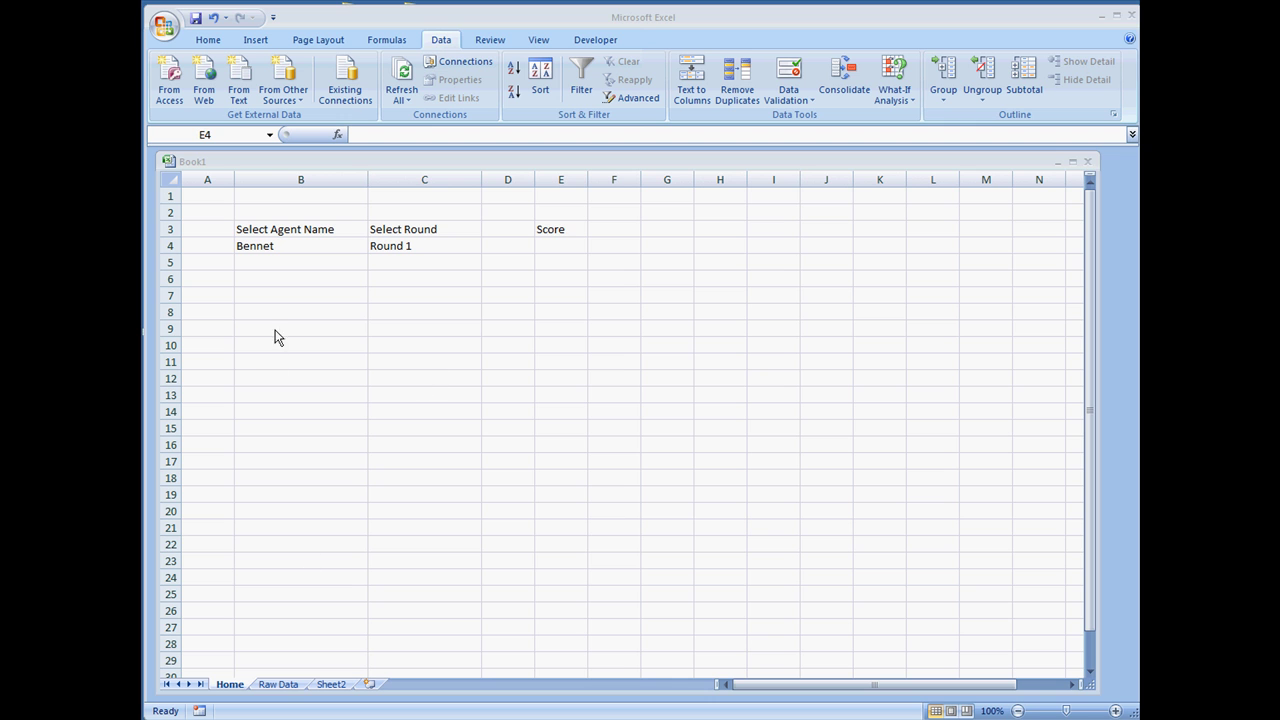
- Examine the agent name and round selection cells B4 and C4 on the Home sheet, including the choices in their lists
{"action": "left_click", "coordinate": [297, 229]}
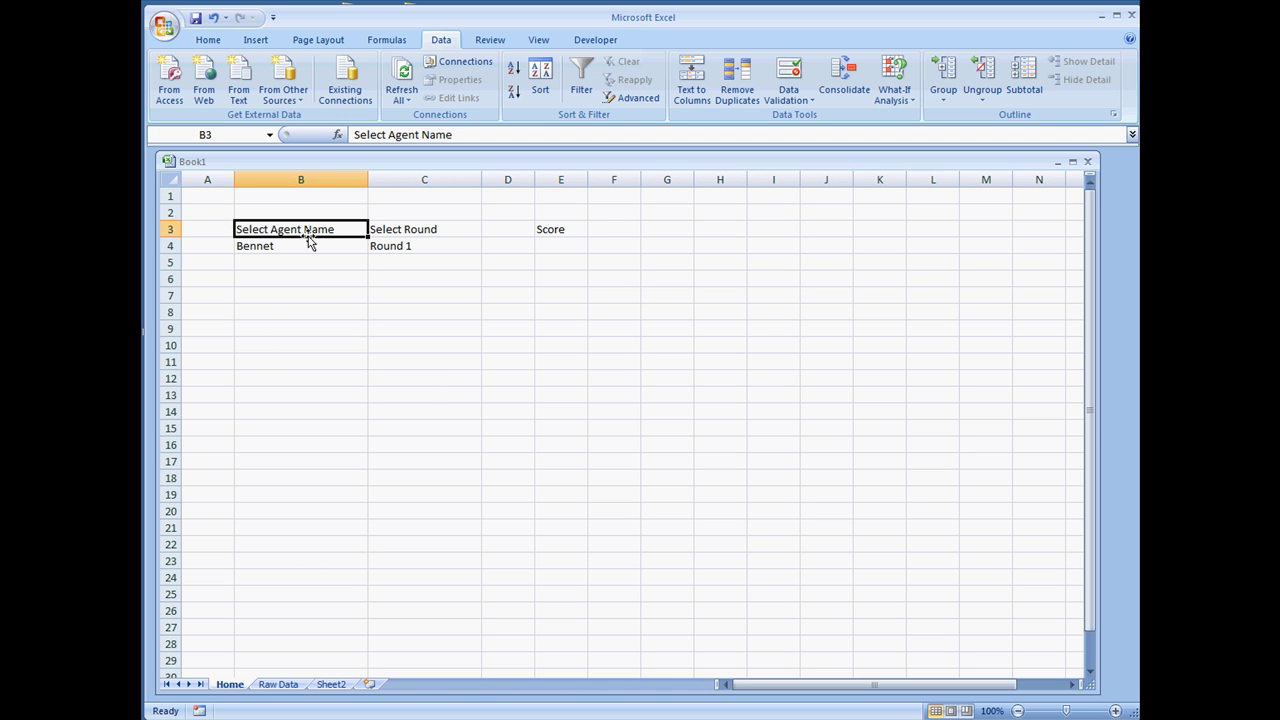
{"action": "left_click", "coordinate": [403, 233]}
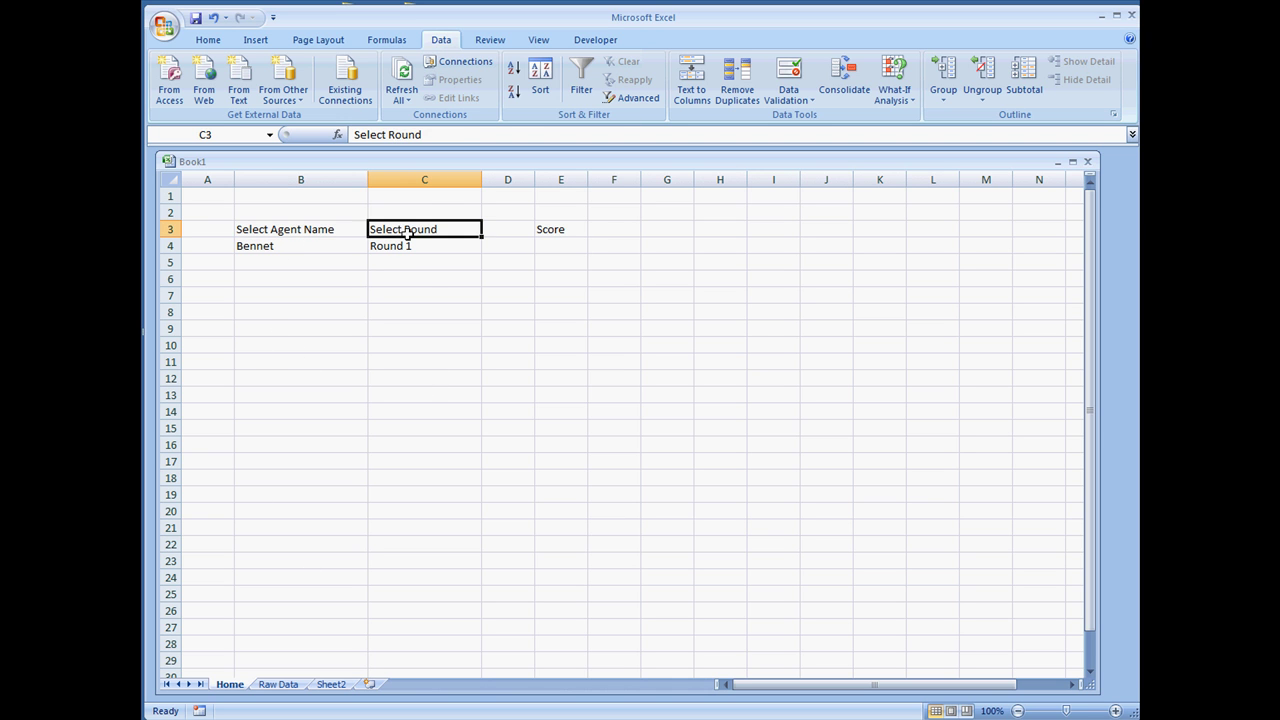
{"action": "left_click", "coordinate": [340, 248]}
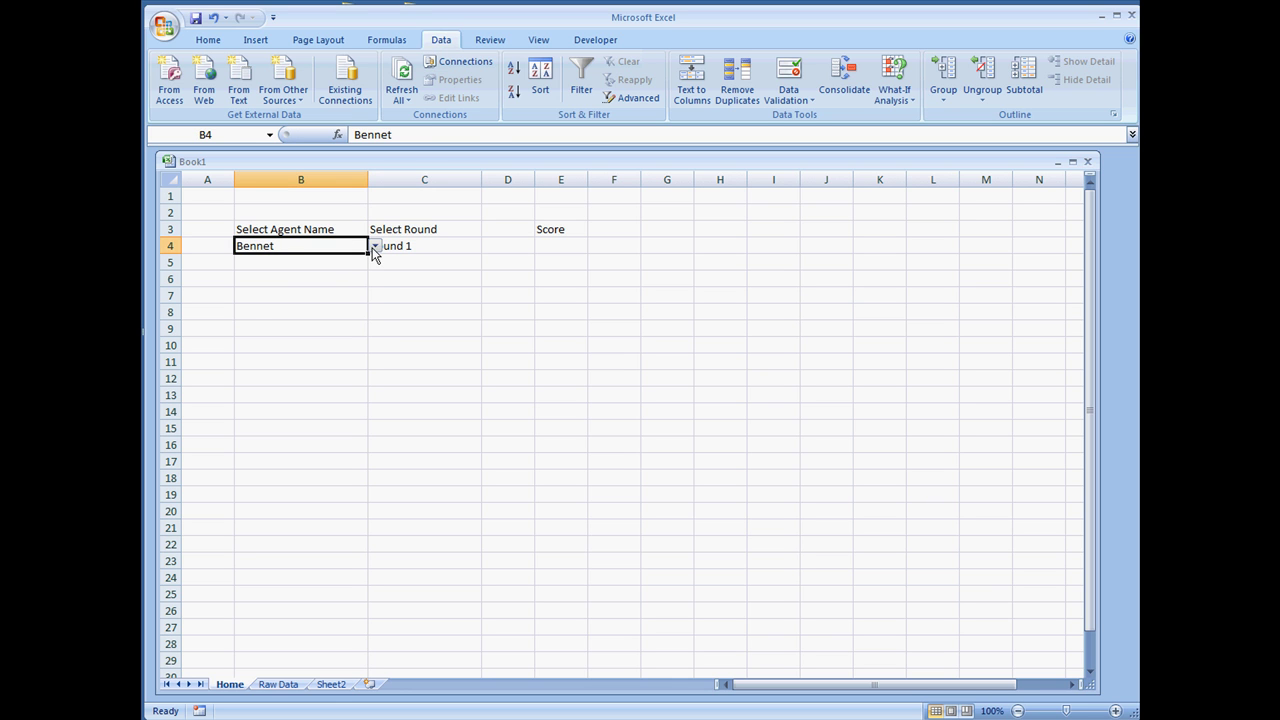
{"action": "left_click", "coordinate": [374, 249]}
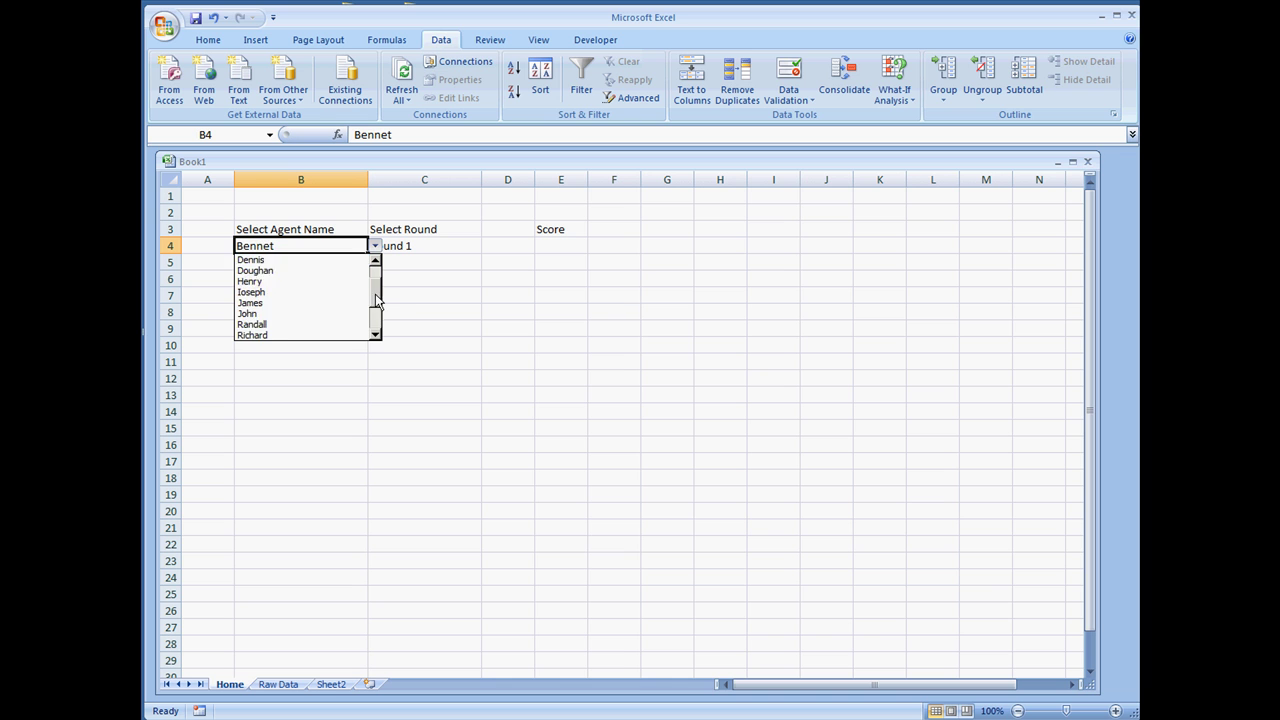
{"action": "mouse_move", "coordinate": [376, 285]}
{"action": "left_mouse_down"}
{"action": "mouse_move", "coordinate": [376, 336]}
{"action": "mouse_move", "coordinate": [376, 273]}
{"action": "left_mouse_up"}
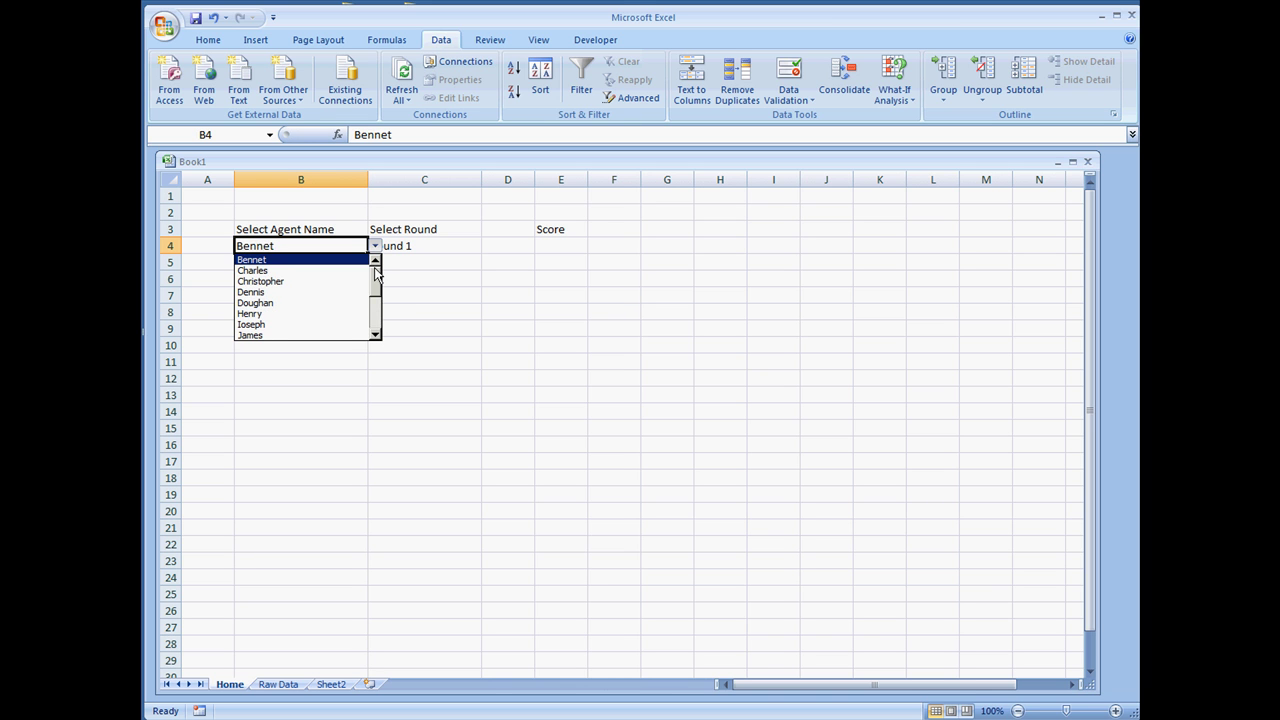
{"action": "left_click", "coordinate": [451, 246]}
{"action": "left_click", "coordinate": [453, 247]}
{"action": "left_click", "coordinate": [489, 249]}
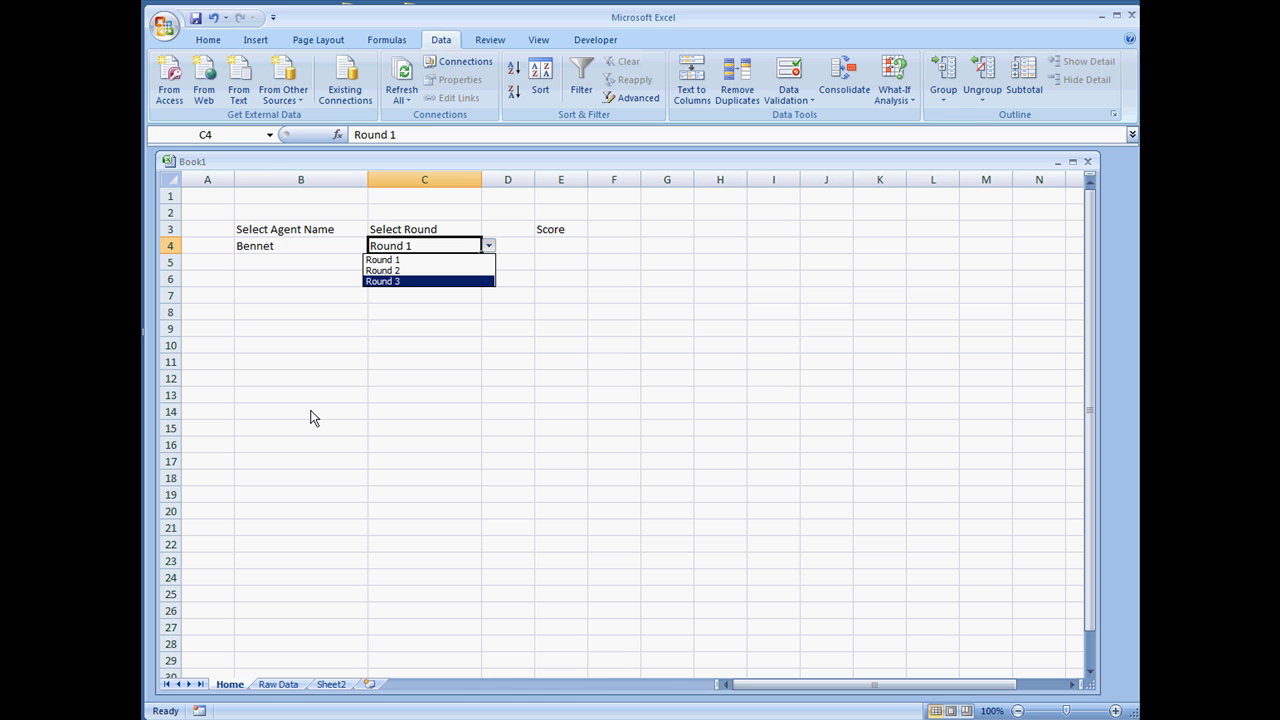
{"action": "key", "text": "Escape"}
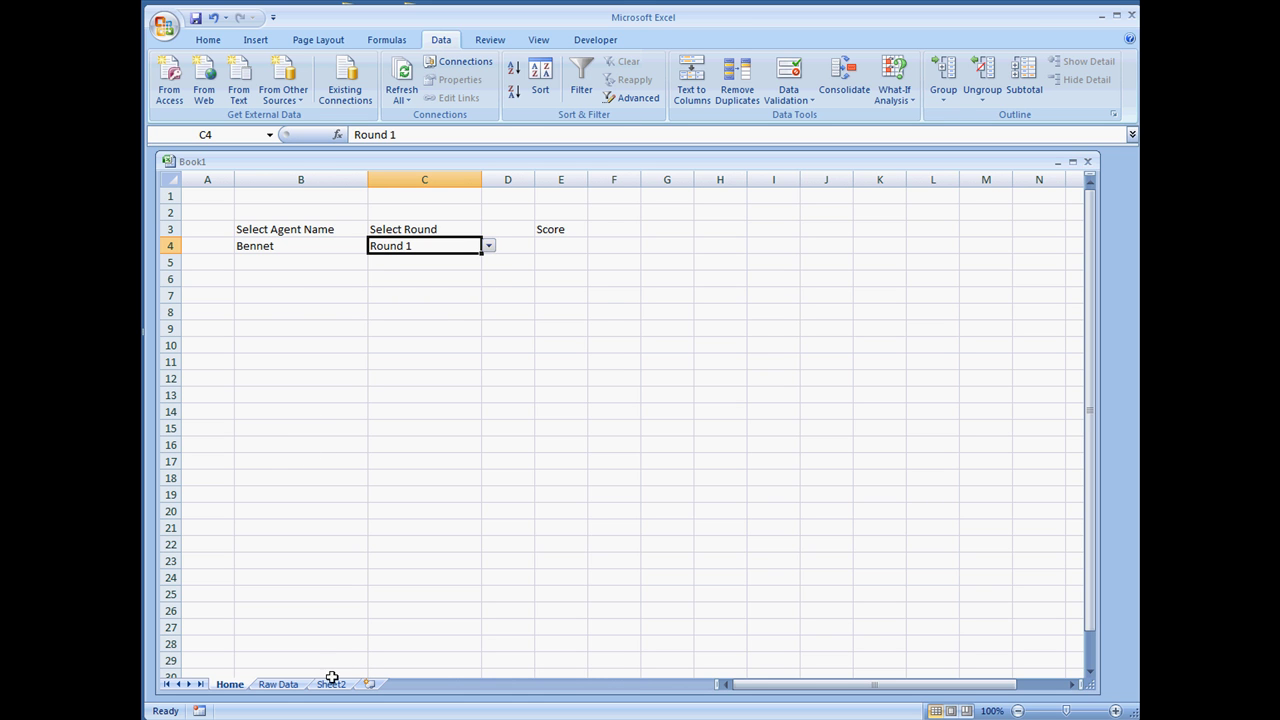
- Review the source ranges on Sheet2 for the agent names (B4:B19) and the rounds (D4:D6), and return to the Home sheet
{"action": "left_click", "coordinate": [333, 685]}
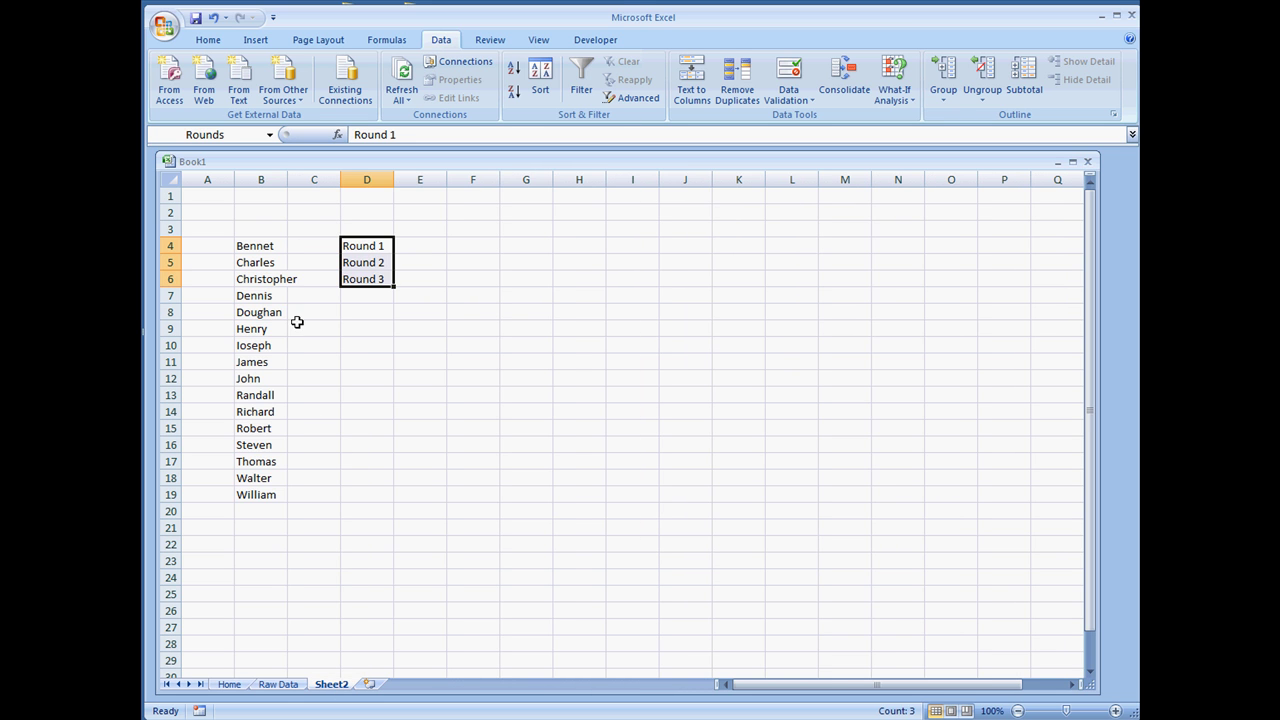
{"action": "left_click_drag", "start_coordinate": [263, 251], "coordinate": [280, 489]}
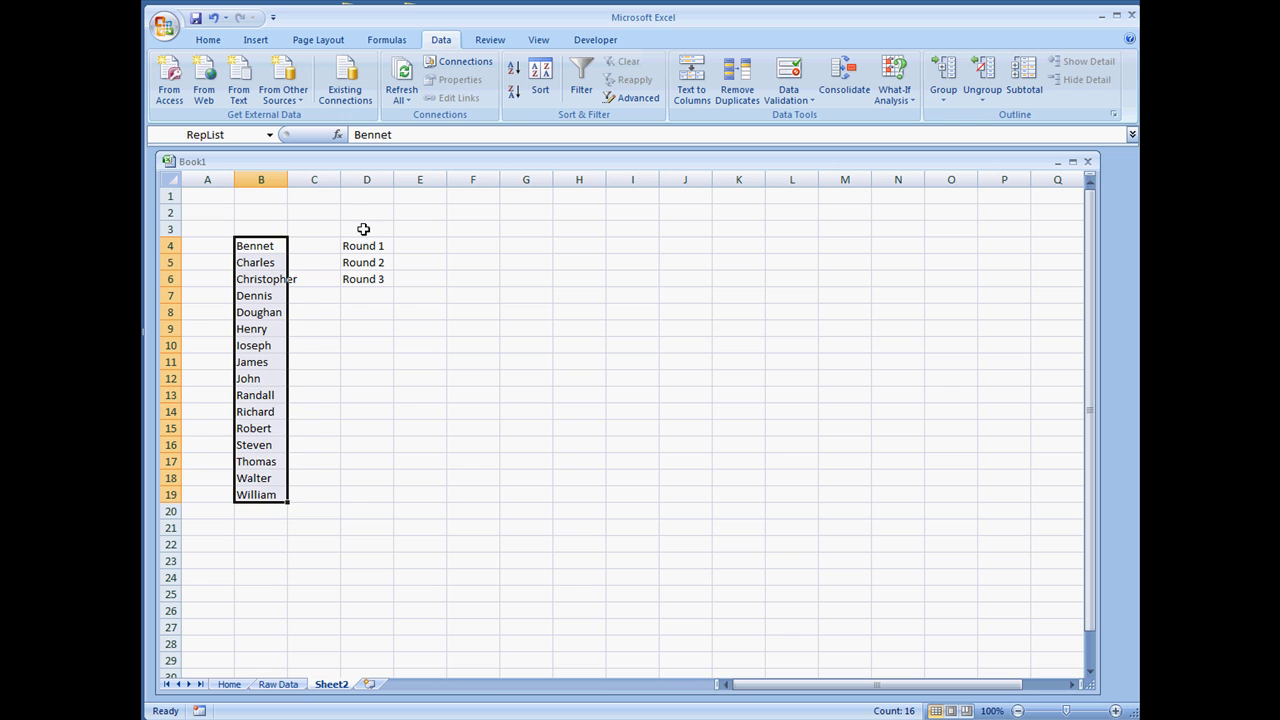
{"action": "left_click_drag", "start_coordinate": [363, 247], "coordinate": [365, 281]}
{"action": "left_click", "coordinate": [230, 685]}
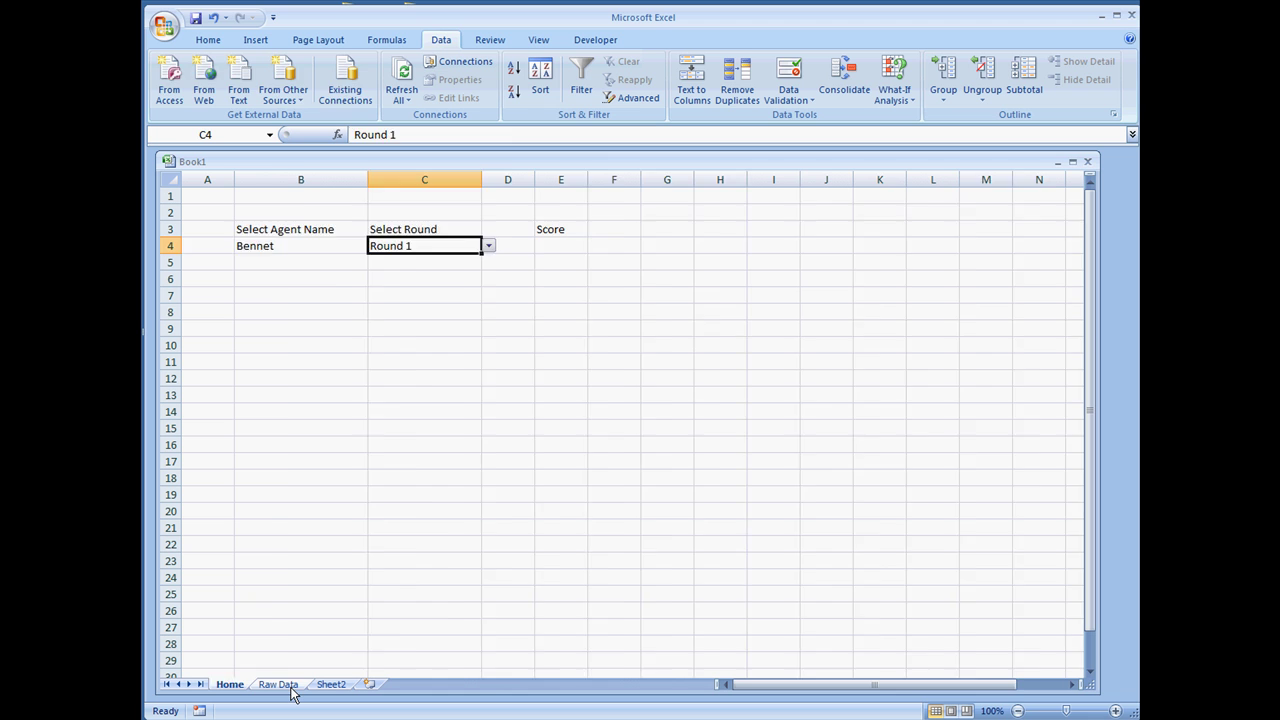
- Examine the agent names and the Round 1, Round 2 and Round 3 score columns on the Raw Data sheet
{"action": "left_click", "coordinate": [278, 685]}
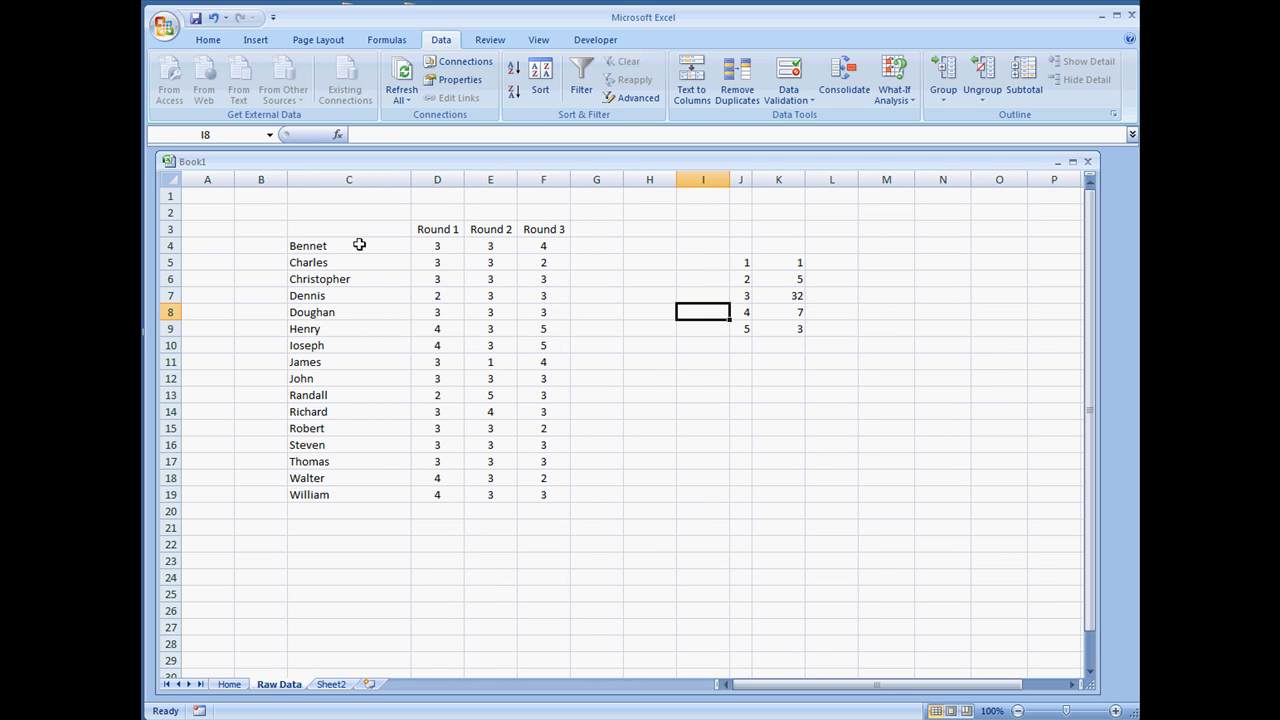
{"action": "left_click_drag", "start_coordinate": [359, 245], "coordinate": [337, 492]}
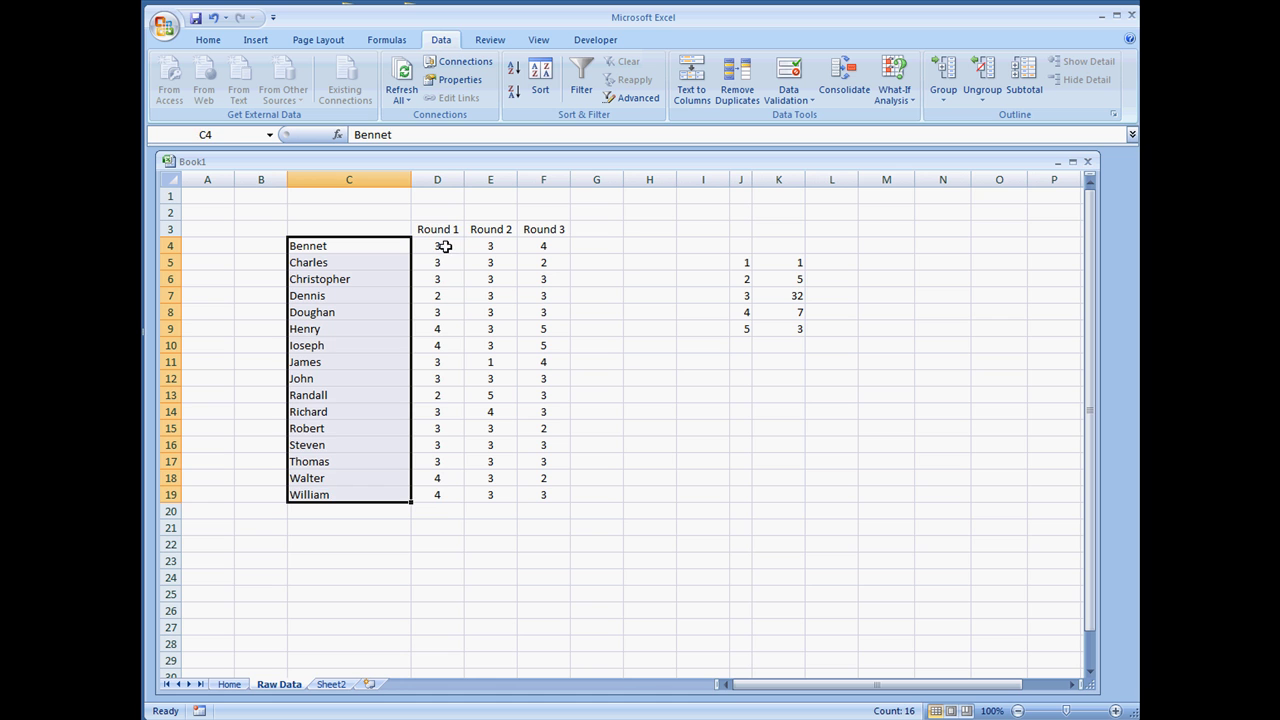
{"action": "left_click_drag", "start_coordinate": [445, 246], "coordinate": [437, 494]}
{"action": "left_click_drag", "start_coordinate": [500, 229], "coordinate": [491, 496]}
{"action": "left_click_drag", "start_coordinate": [549, 229], "coordinate": [543, 496]}
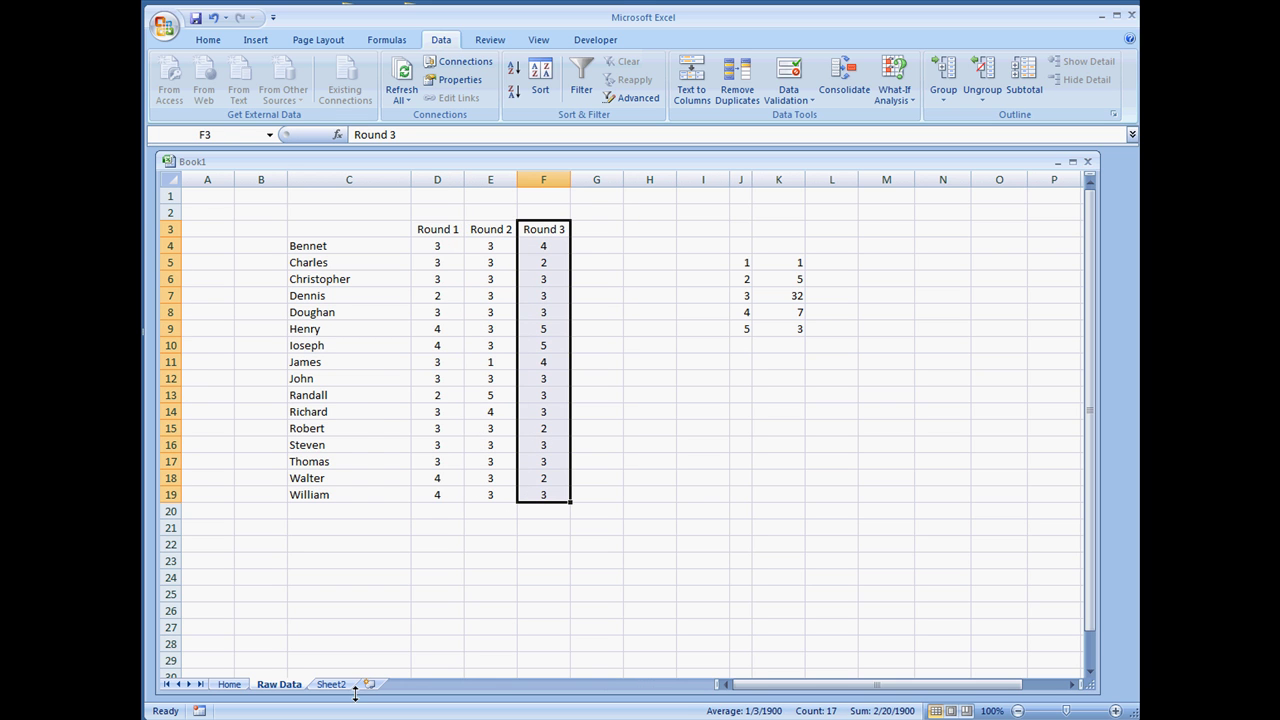
{"action": "left_click", "coordinate": [230, 684]}
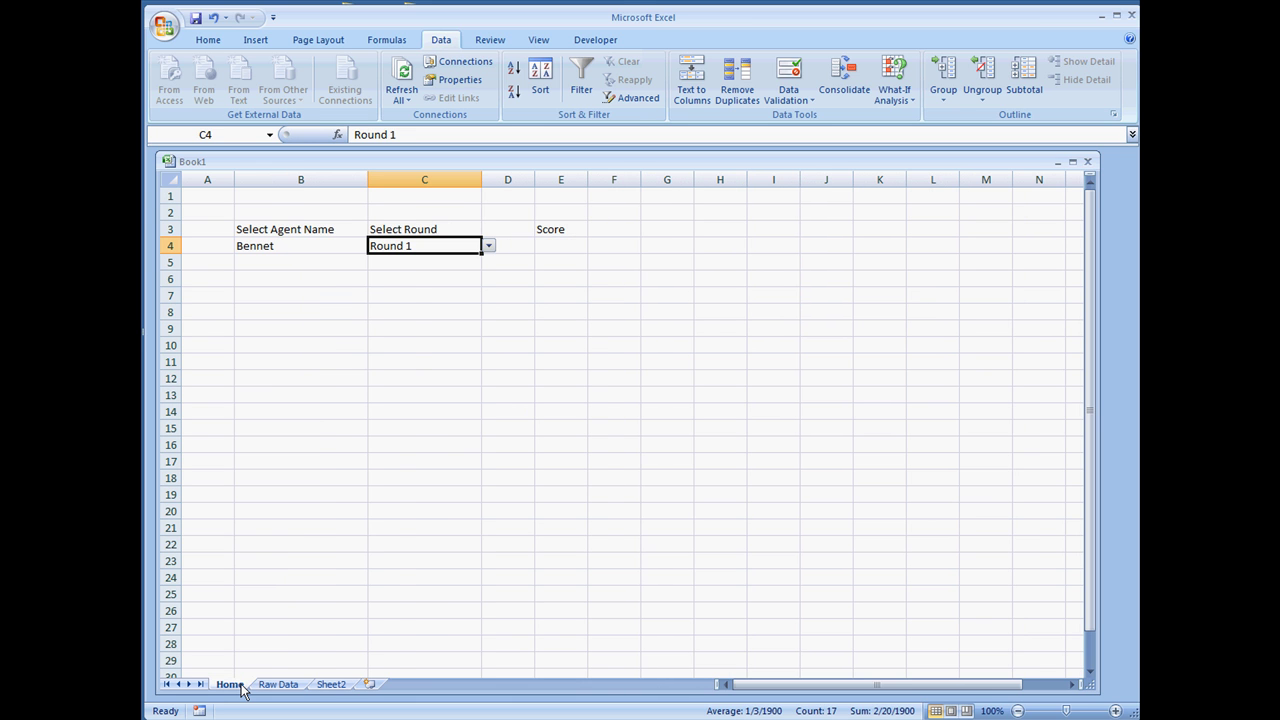
- Begin a VLOOKUP formula in the Score cell E4 of the Home sheet, with agent name cell B4 as the lookup value
{"action": "left_click", "coordinate": [328, 248]}
{"action": "left_click", "coordinate": [426, 247]}
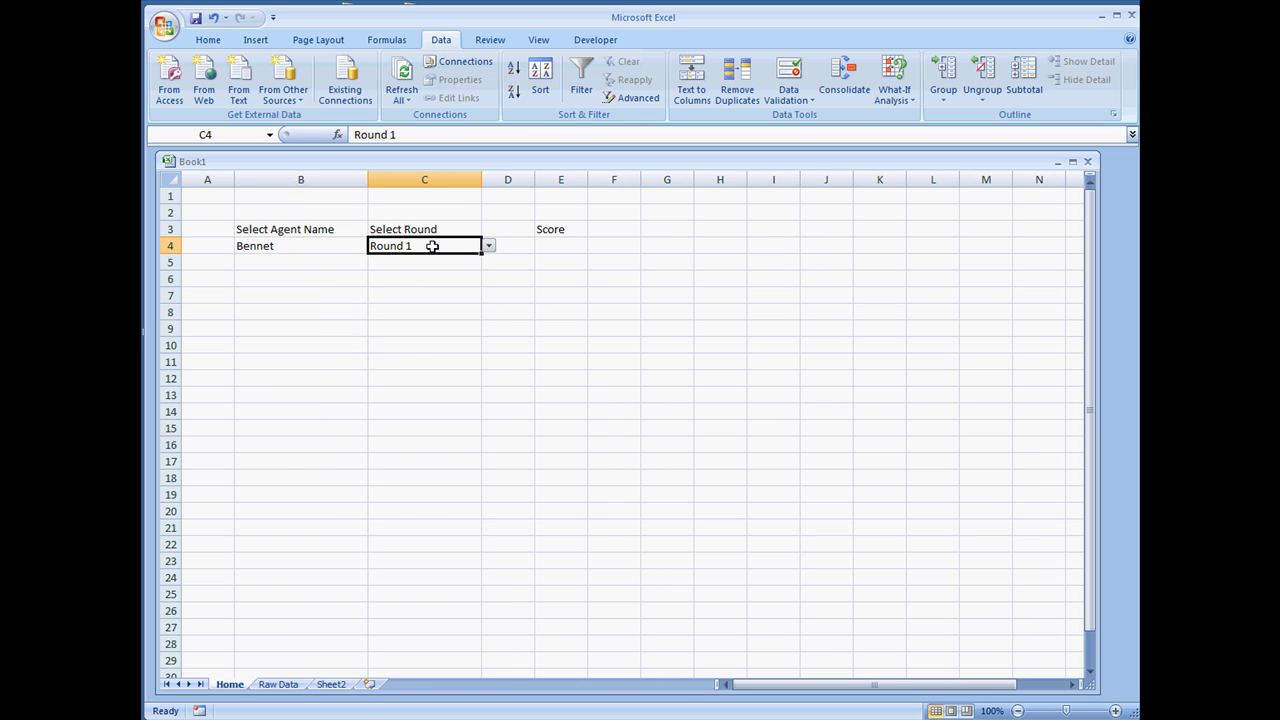
{"action": "left_click", "coordinate": [554, 250]}
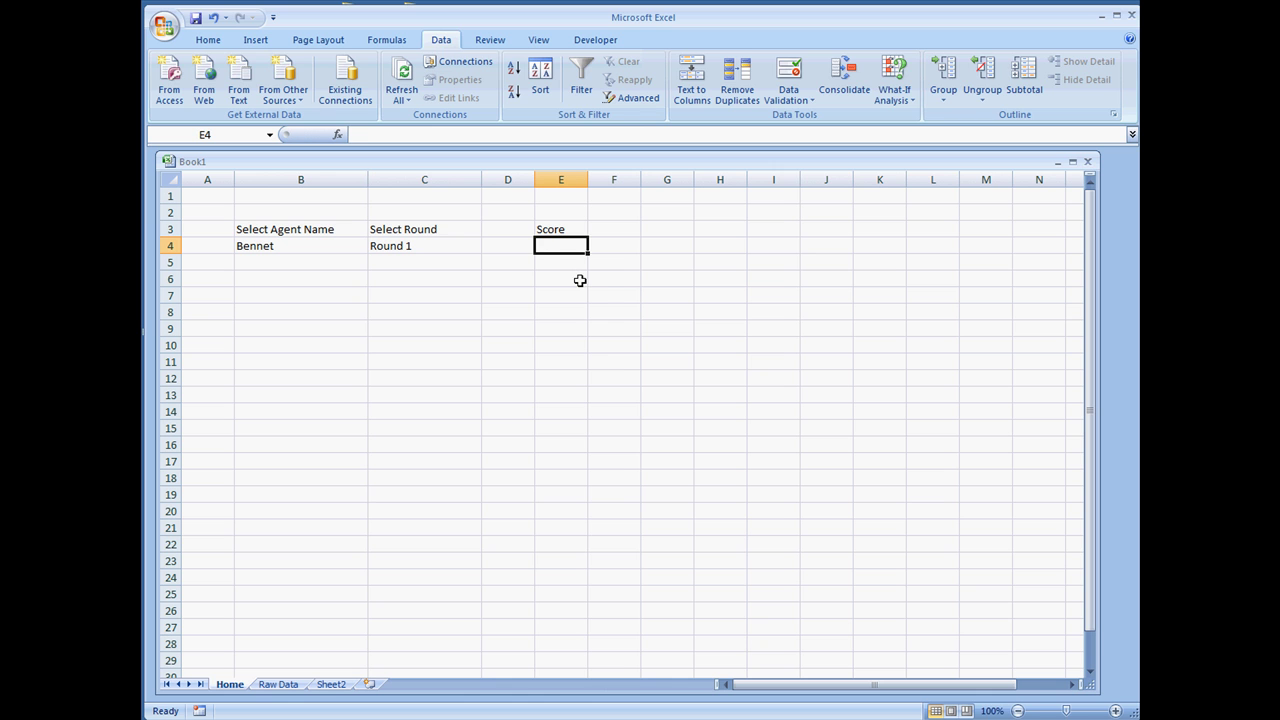
{"action": "type", "text": "=VLOOK"}
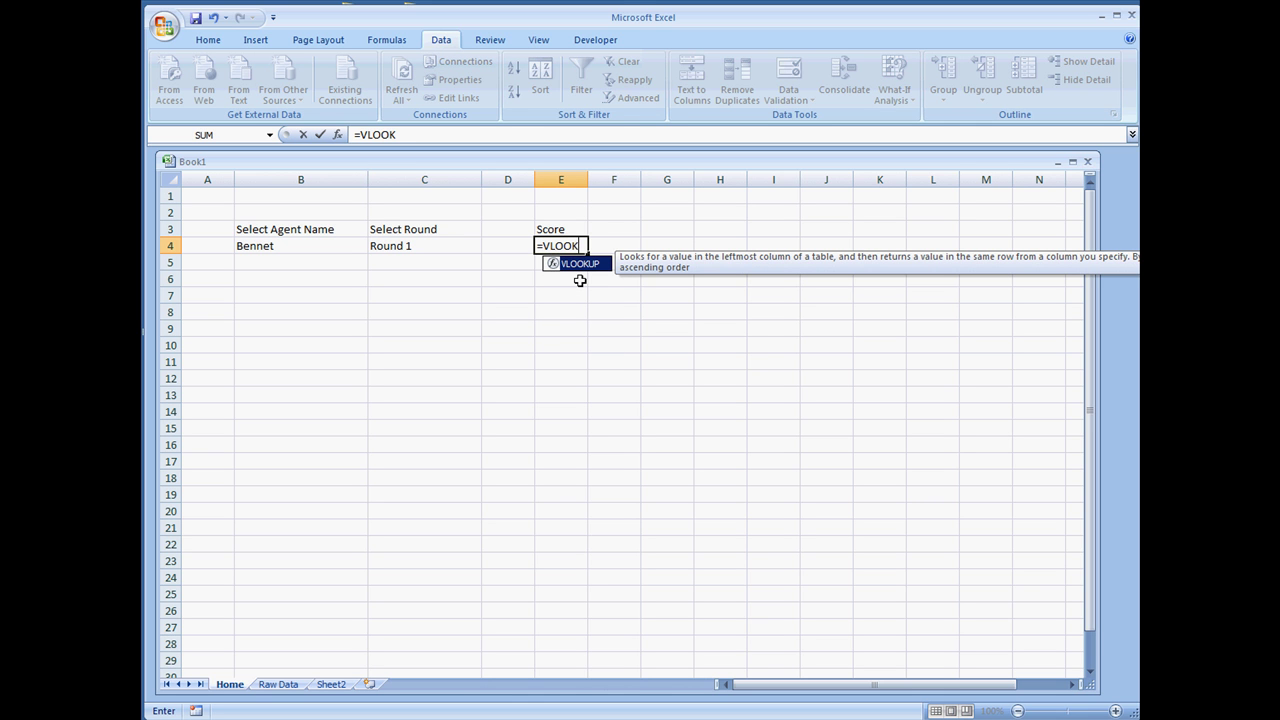
{"action": "type", "text": "UP("}
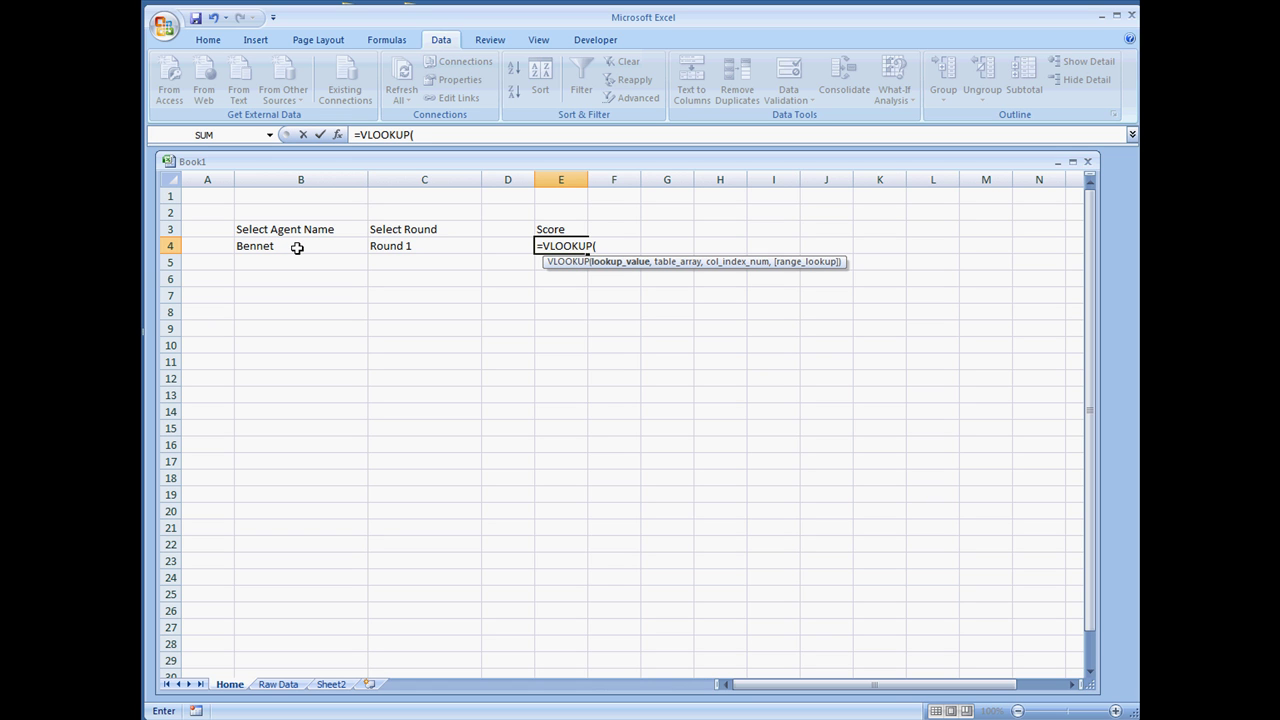
{"action": "left_click", "coordinate": [297, 248]}
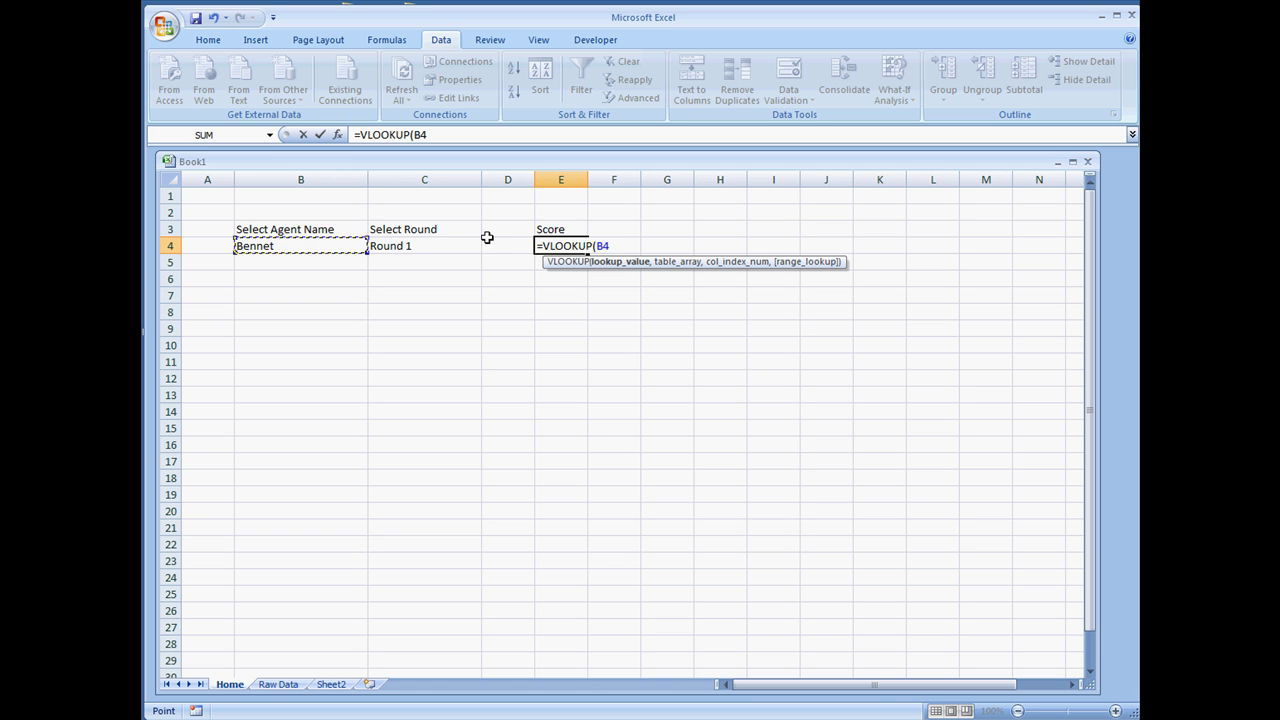
{"action": "type", "text": ","}
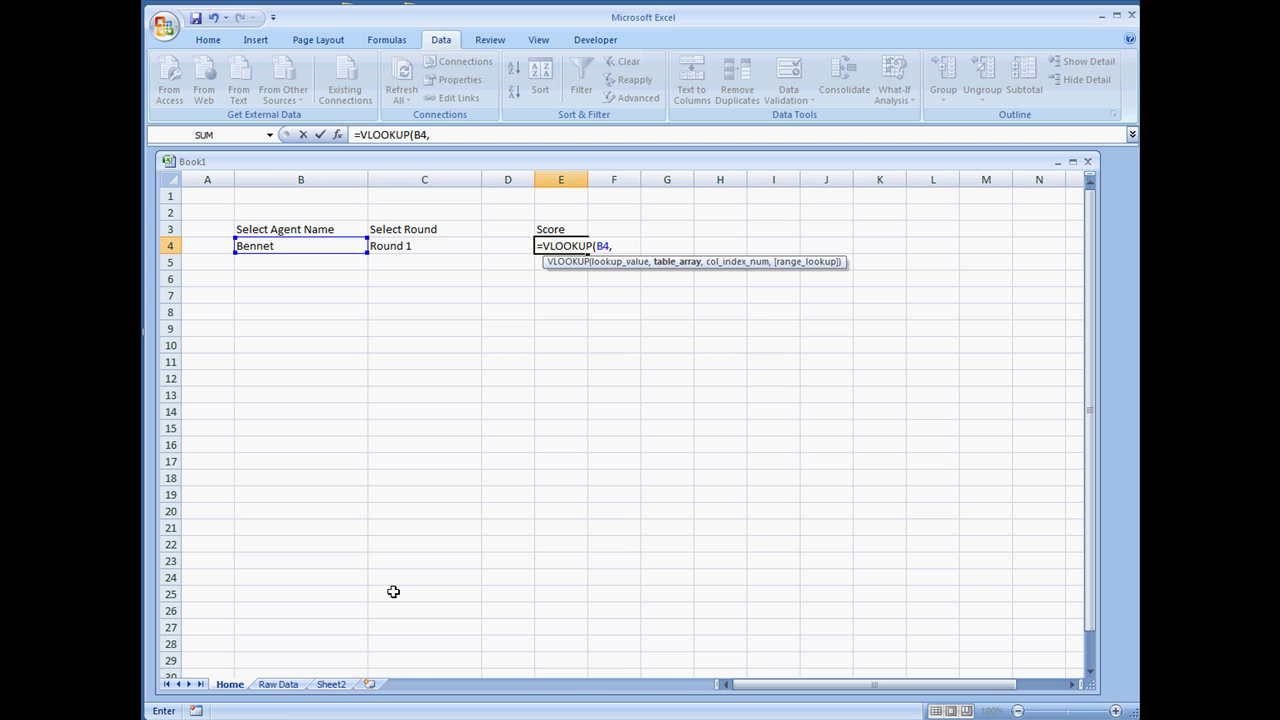
- Set the VLOOKUP table array to C4:F19 on the Raw Data sheet, covering the agent names and all three rounds
{"action": "left_click", "coordinate": [280, 685]}
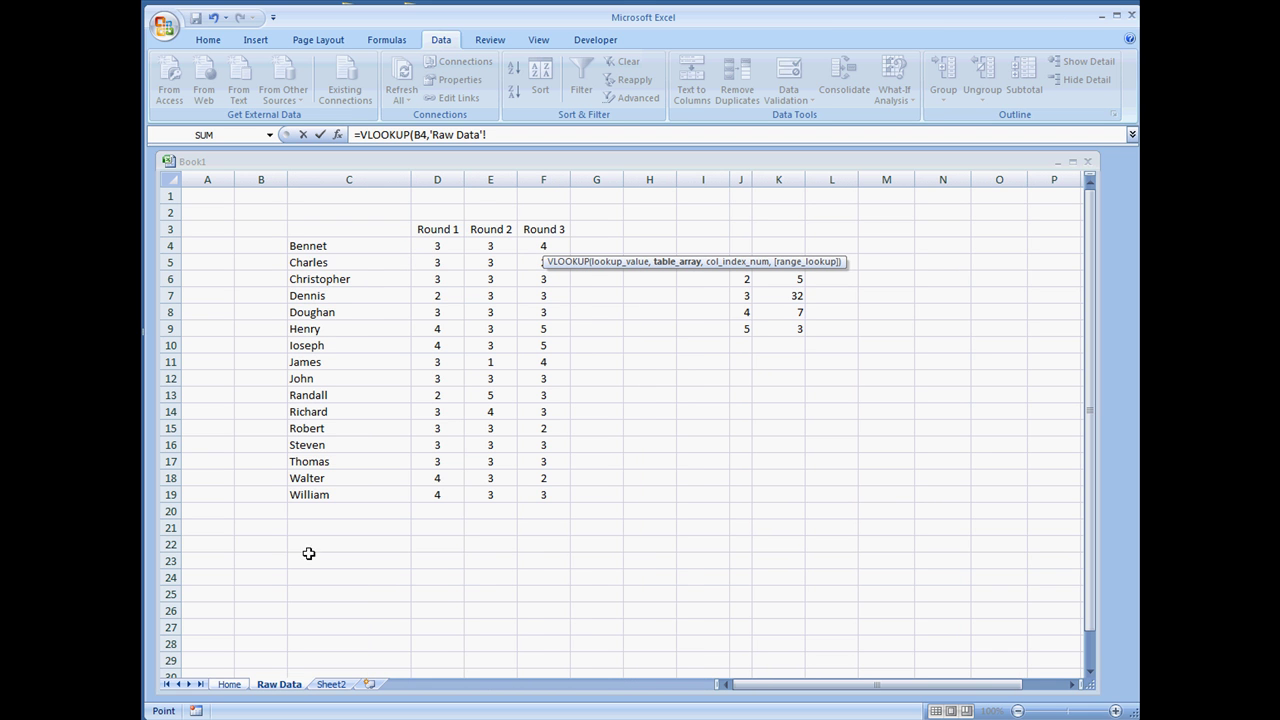
{"action": "left_click", "coordinate": [331, 245]}
{"action": "left_click_drag", "start_coordinate": [331, 245], "coordinate": [543, 497]}
{"action": "left_click", "coordinate": [530, 134]}
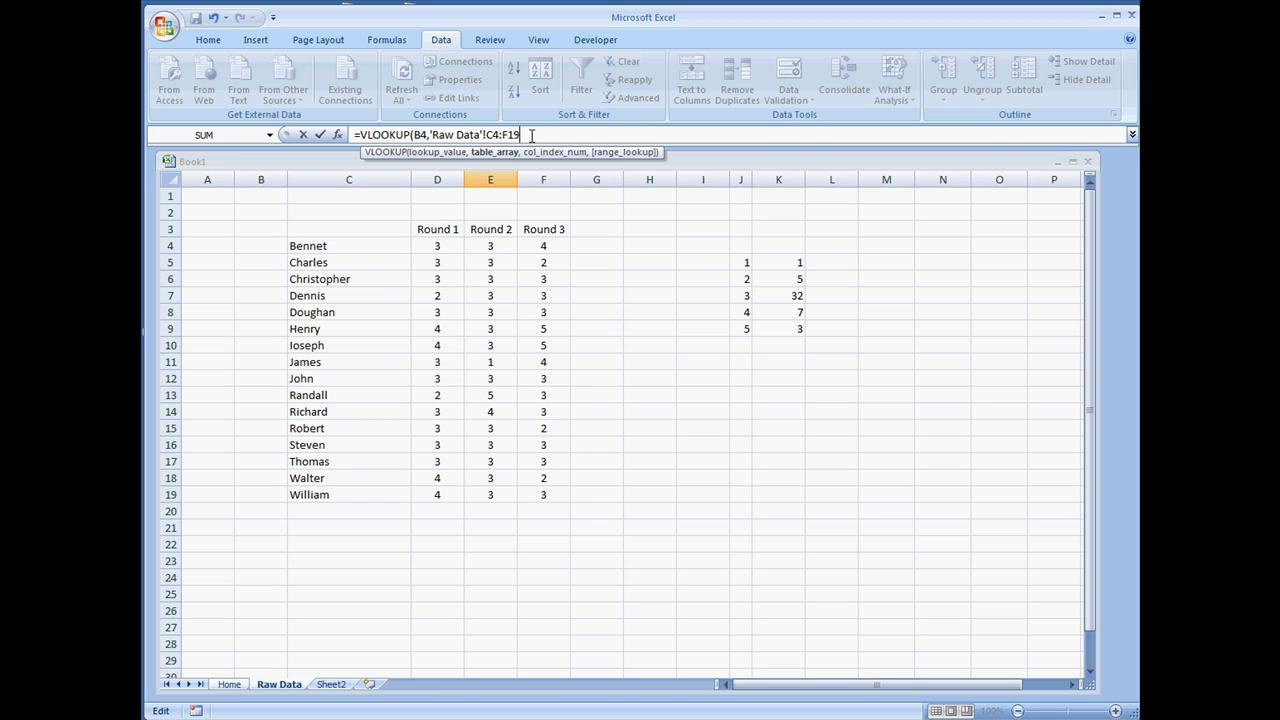
{"action": "type", "text": ","}
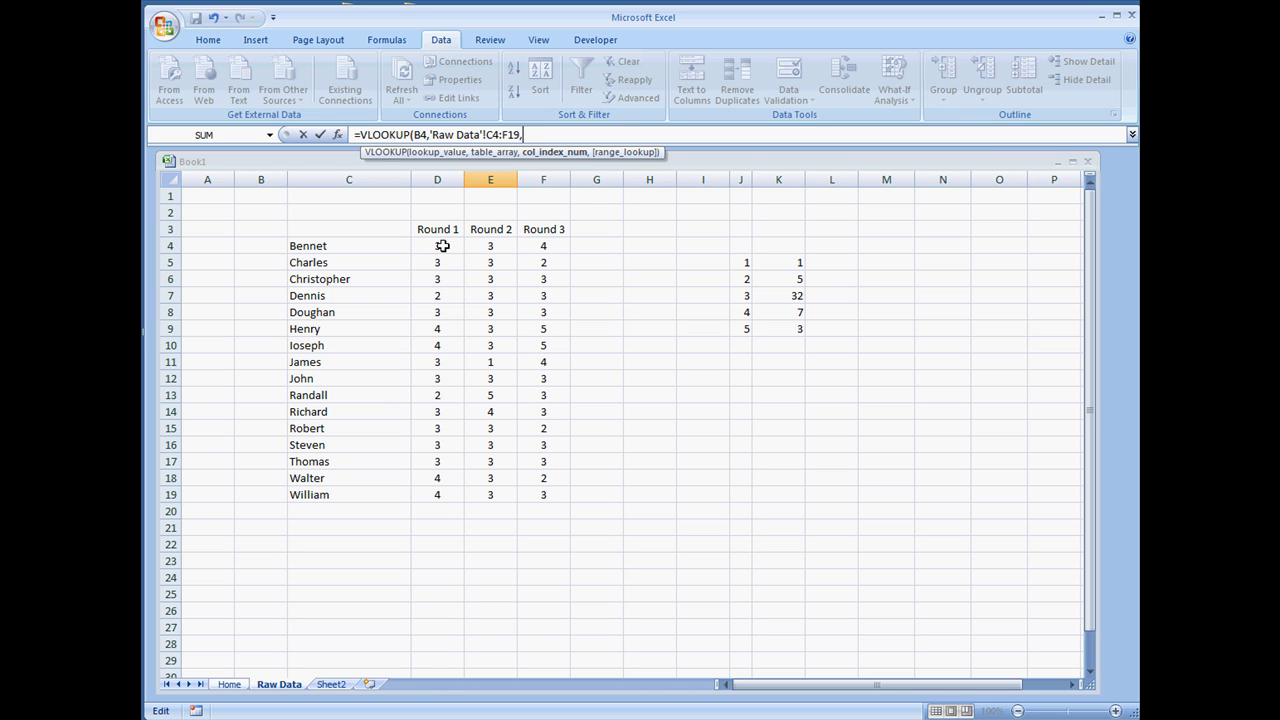
- Complete the VLOOKUP with column index 2 and FALSE for an exact match, and commit the formula
{"action": "type", "text": "2,"}
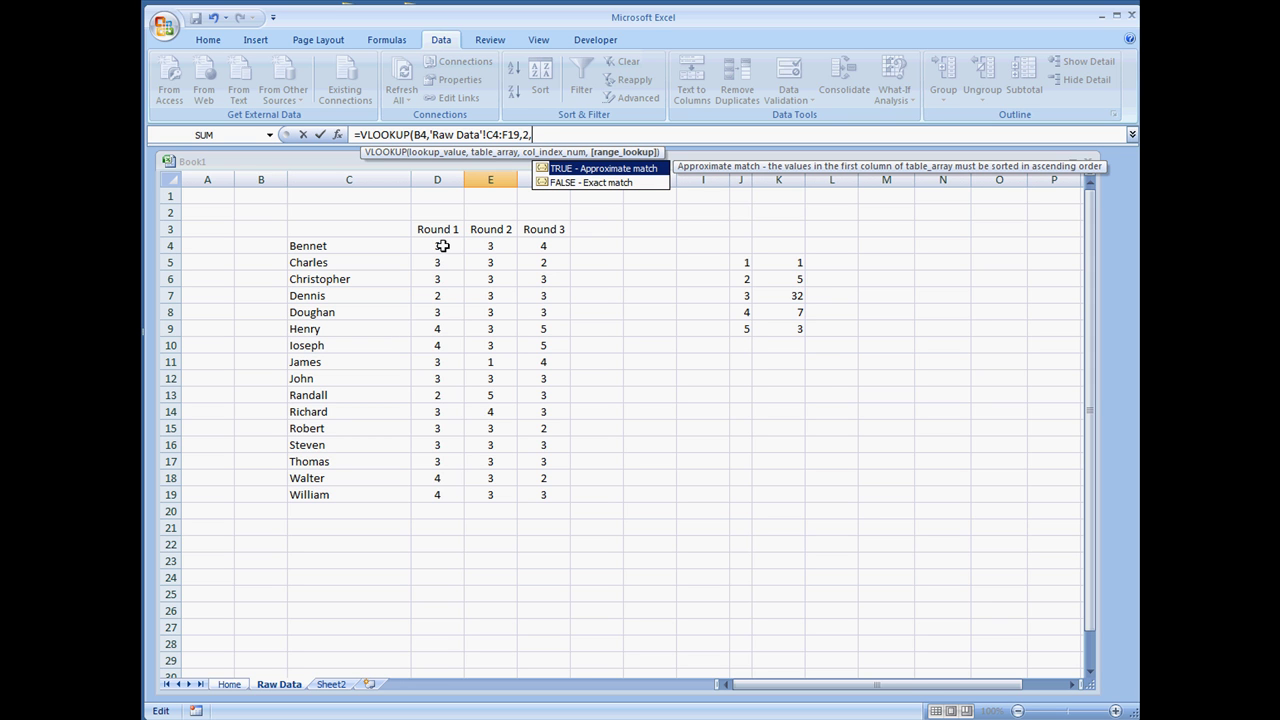
{"action": "left_click", "coordinate": [621, 186]}
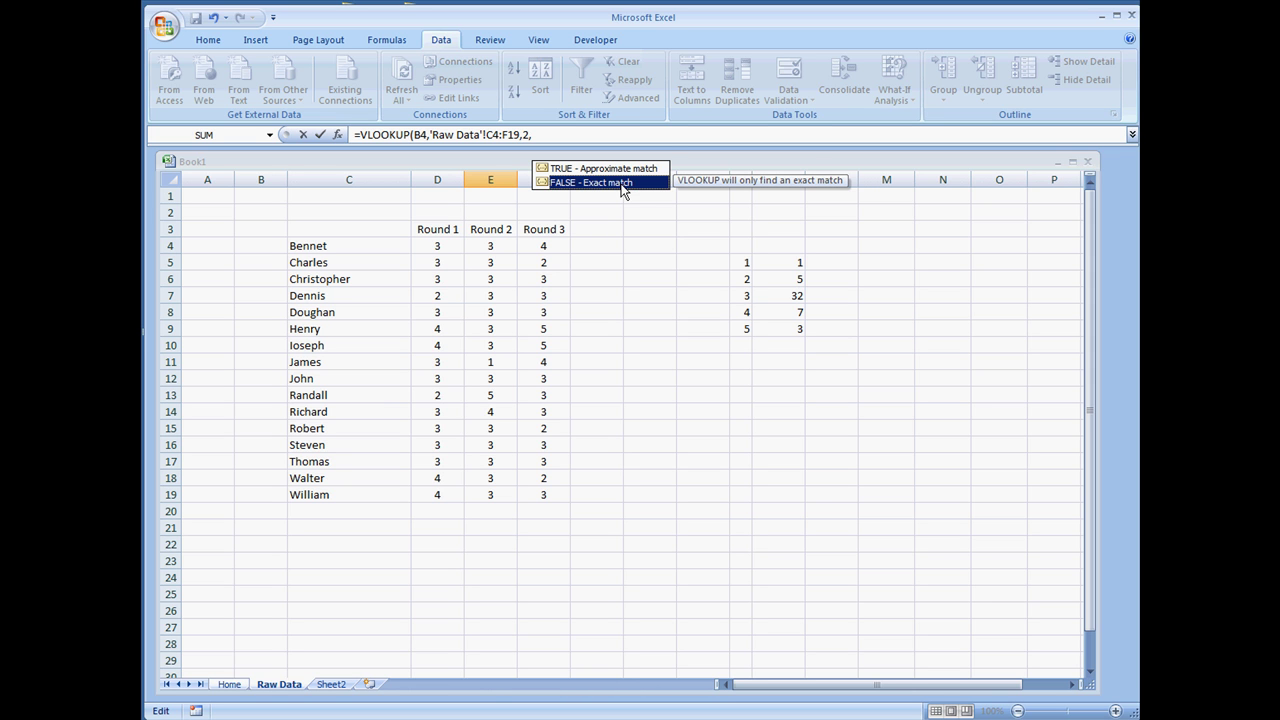
{"action": "double_click", "coordinate": [621, 185]}
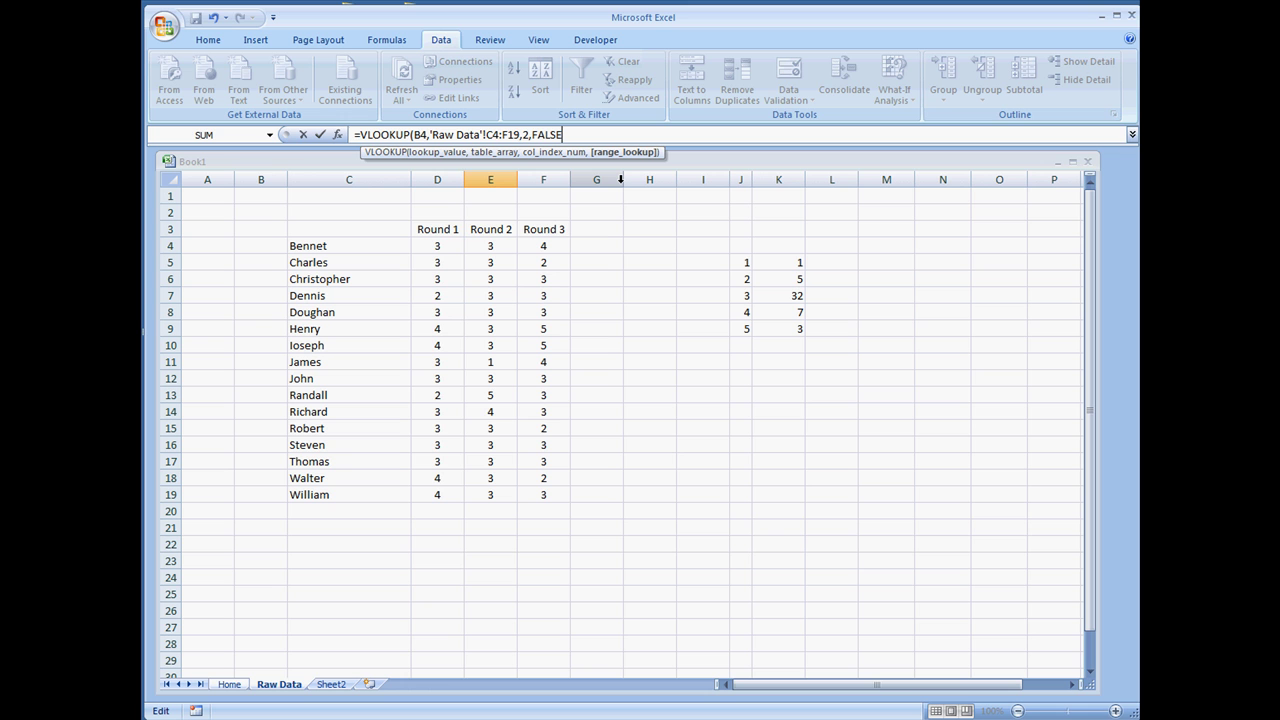
{"action": "type", "text": ")"}
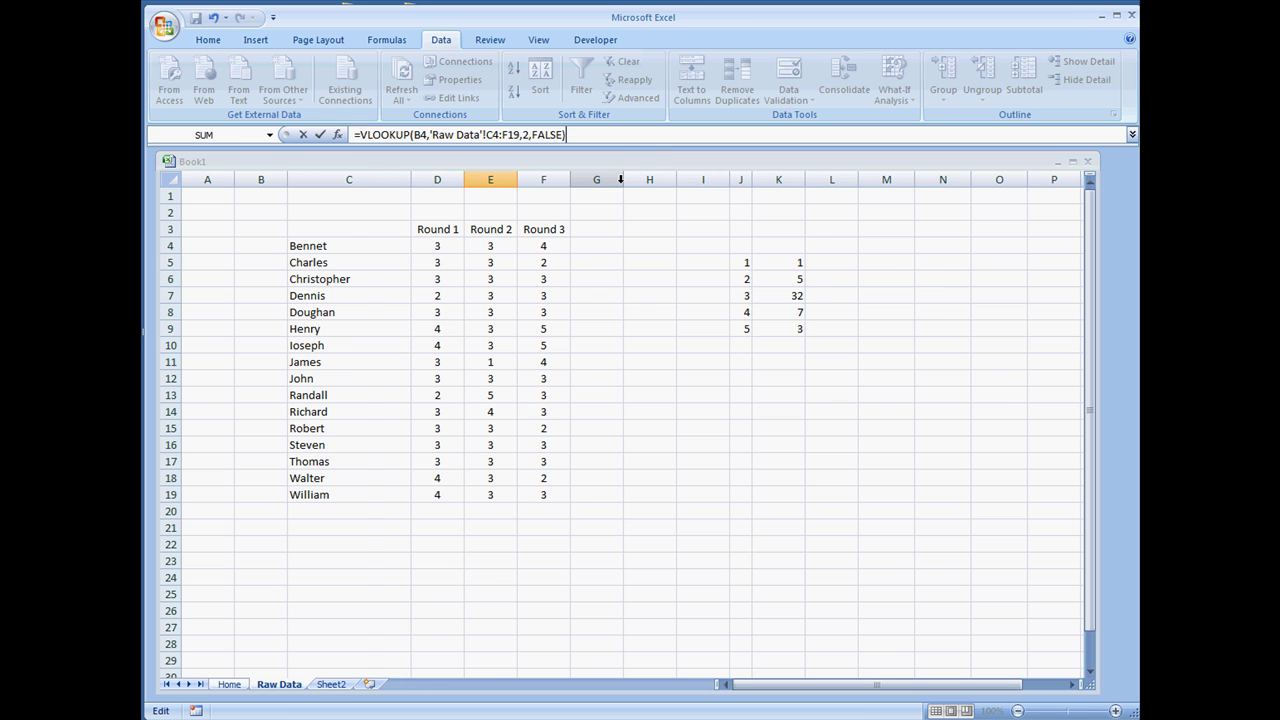
{"action": "key", "text": "Return"}
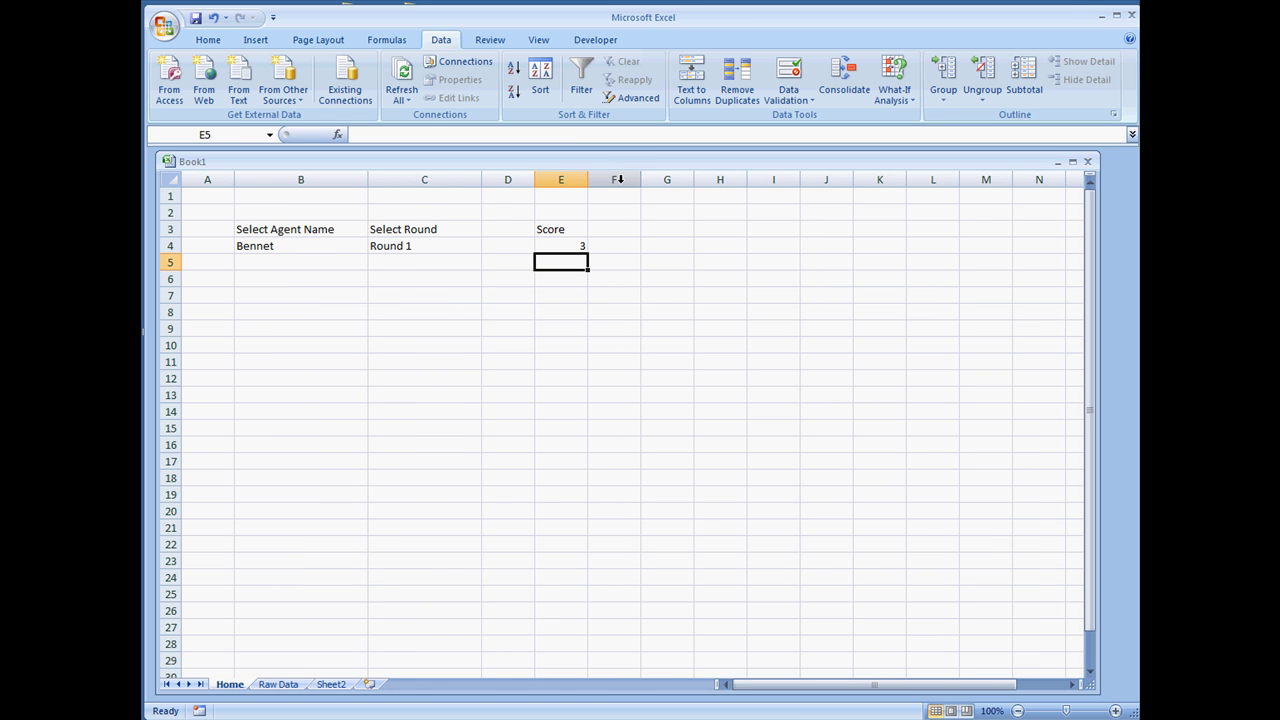
- Check the score returned in E4 against the selected agent's Round 1 score on the Raw Data sheet
{"action": "left_click", "coordinate": [569, 246]}
{"action": "left_click", "coordinate": [327, 249]}
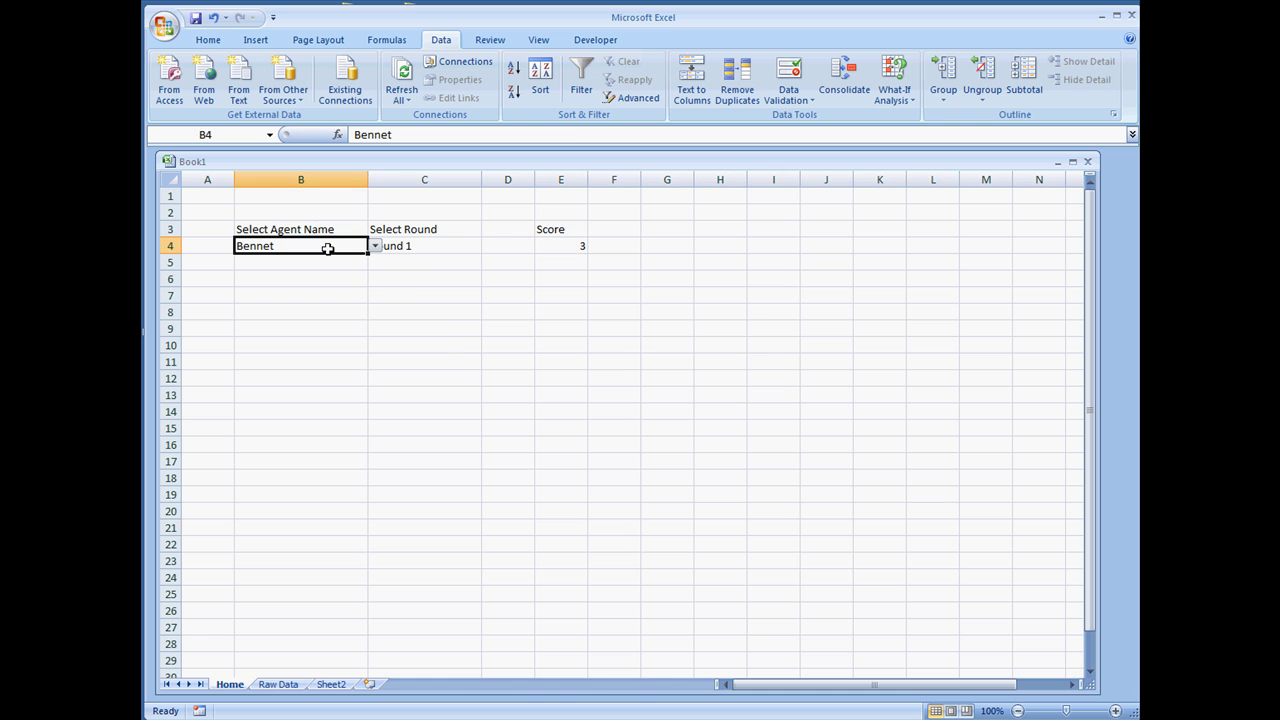
{"action": "left_click", "coordinate": [279, 685]}
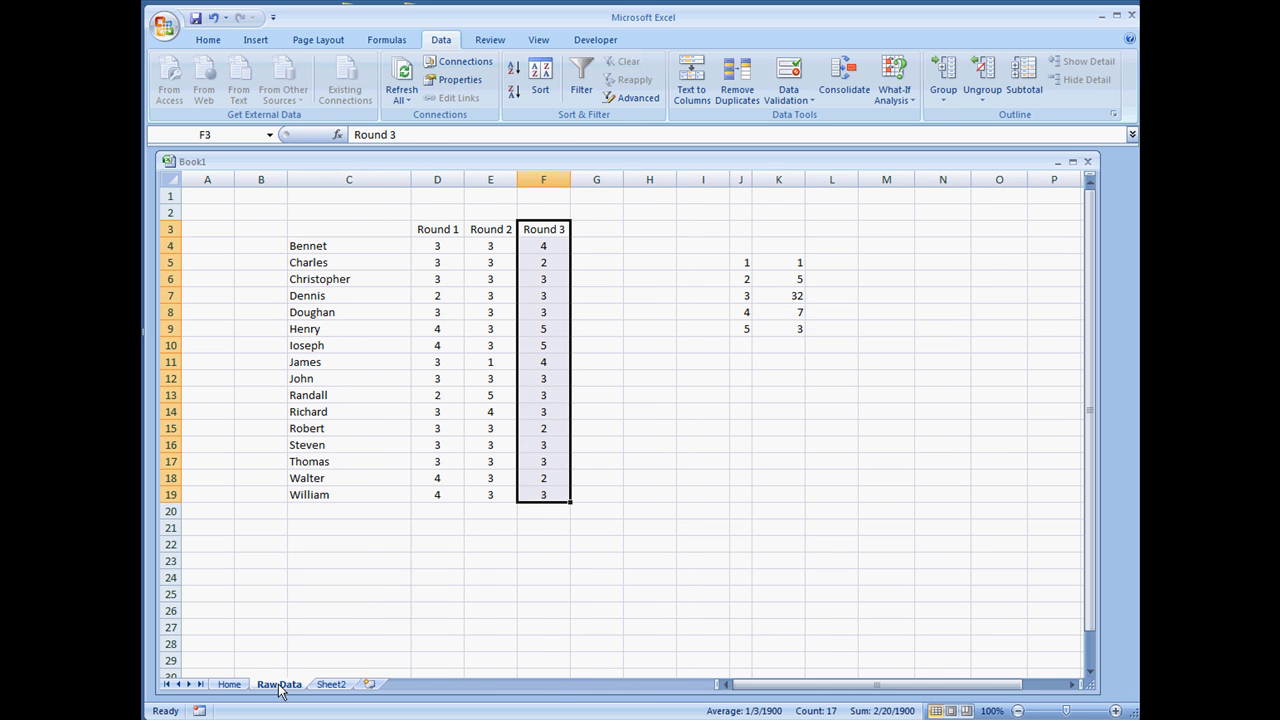
{"action": "left_click", "coordinate": [320, 248]}
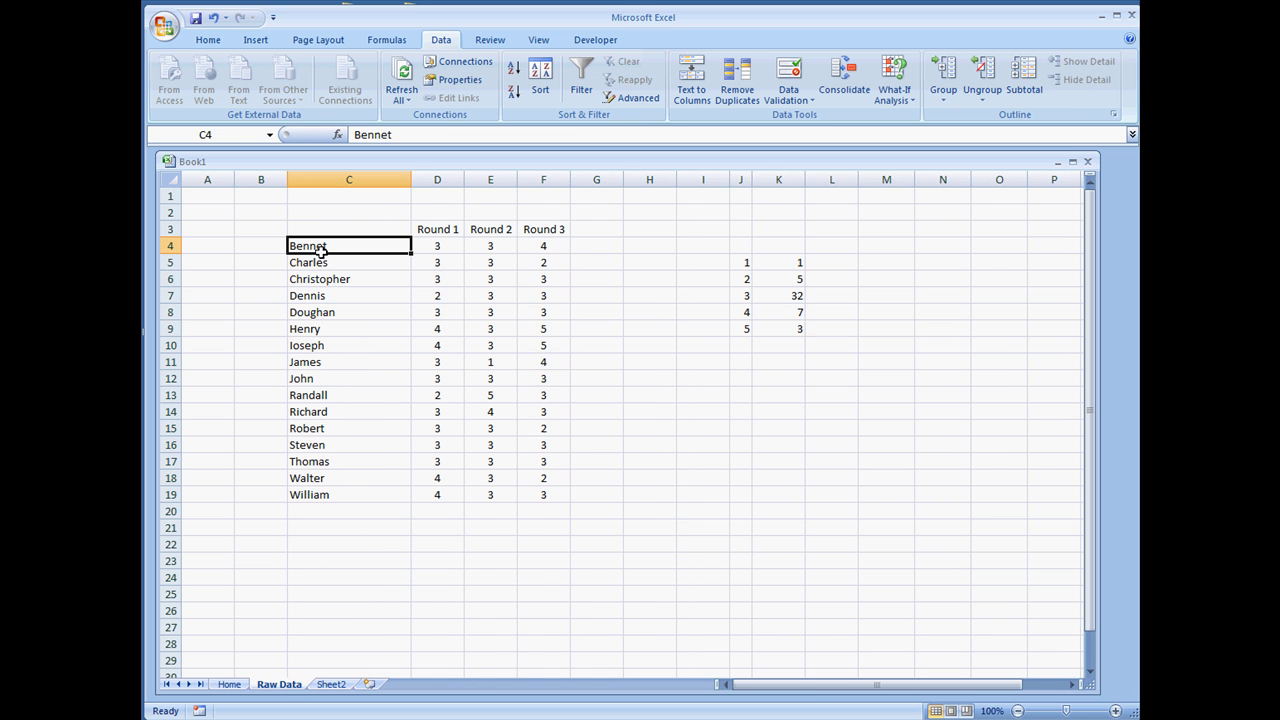
{"action": "left_click", "coordinate": [449, 247]}
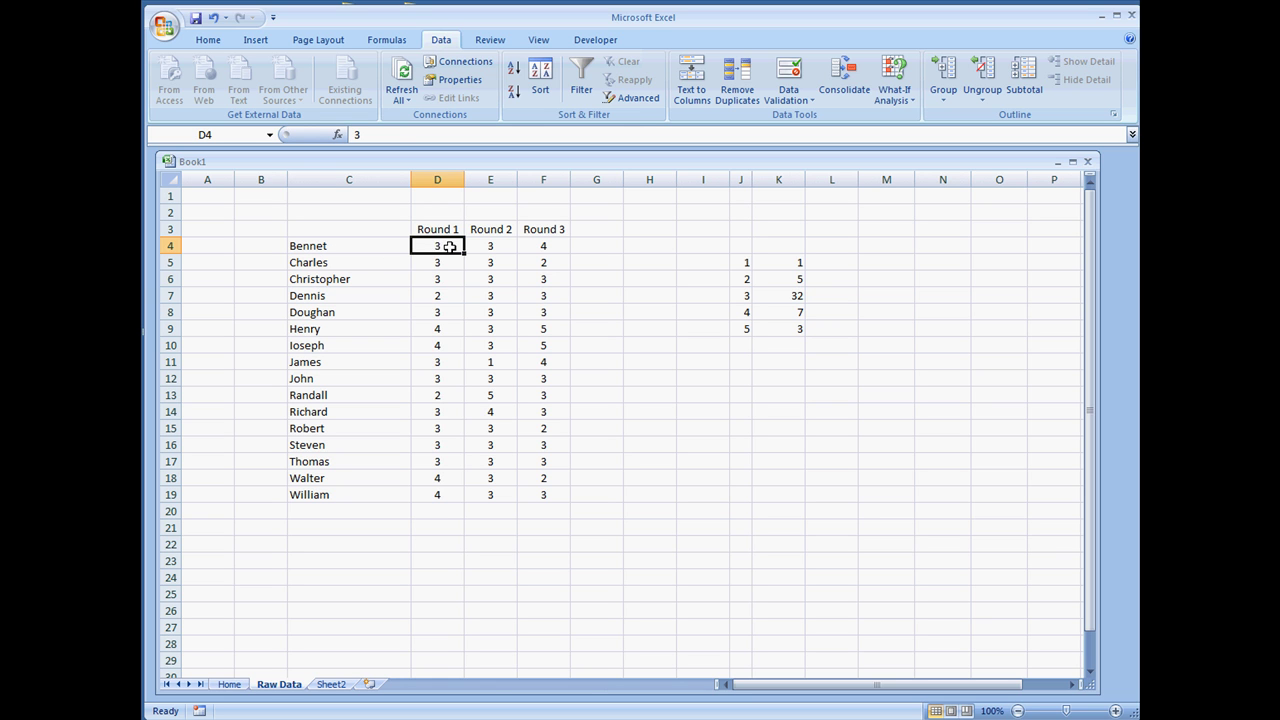
{"action": "left_click", "coordinate": [238, 688]}
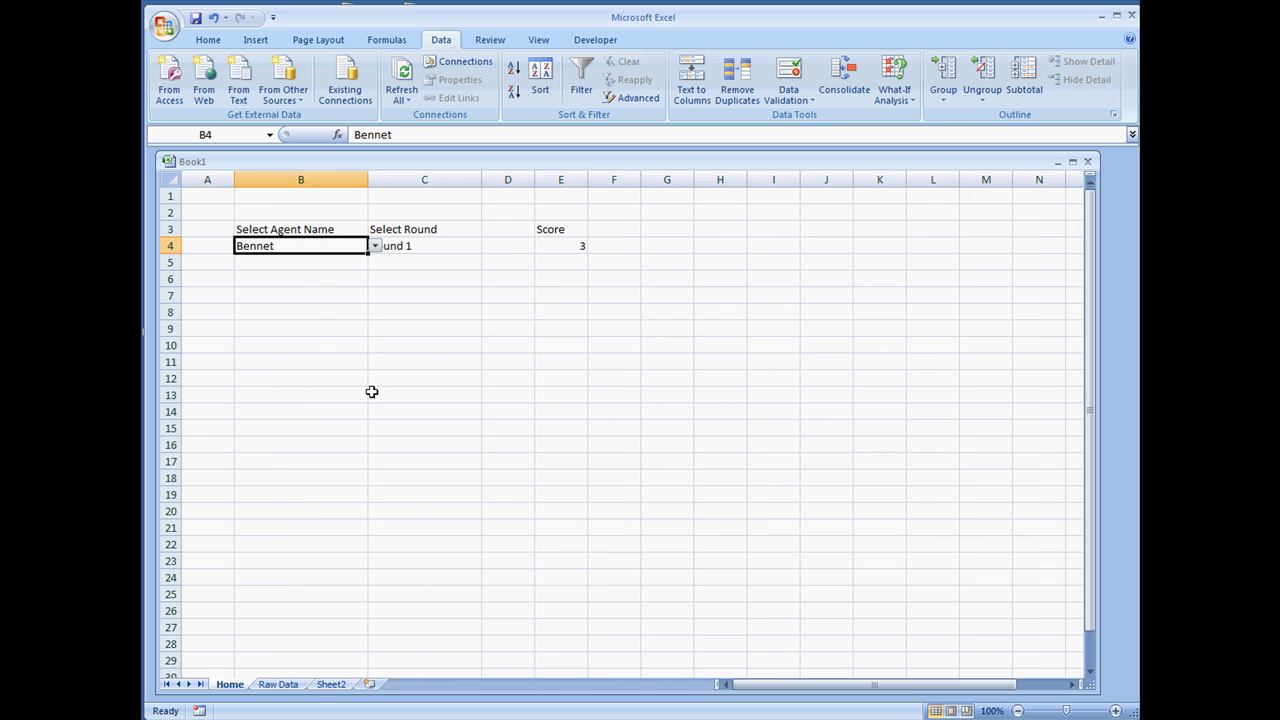
- Change the selected round in C4 of the Home sheet to Round 2
{"action": "left_click", "coordinate": [420, 250]}
{"action": "left_click", "coordinate": [489, 246]}
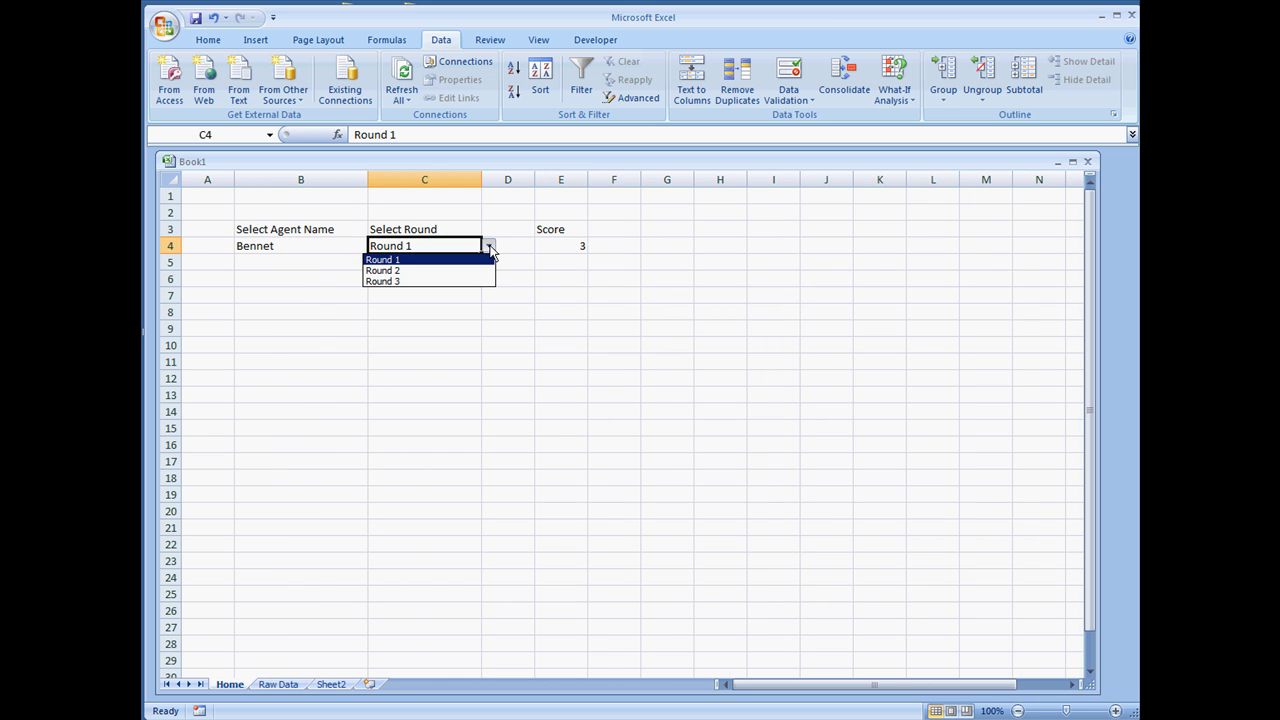
{"action": "left_click", "coordinate": [455, 271]}
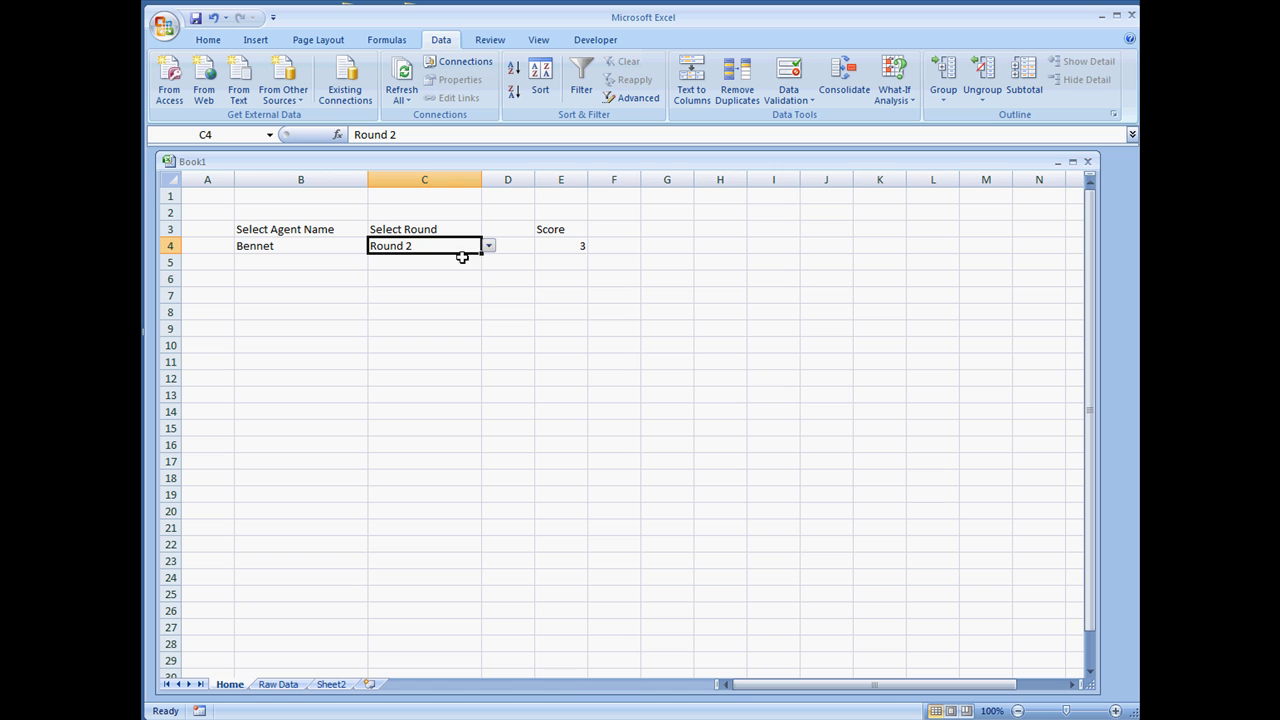
- Set the round in C4 to Round 1 and start a MATCH formula in E5 with C4 as the lookup value
{"action": "left_click", "coordinate": [488, 246]}
{"action": "left_click", "coordinate": [466, 260]}
{"action": "left_click", "coordinate": [560, 263]}
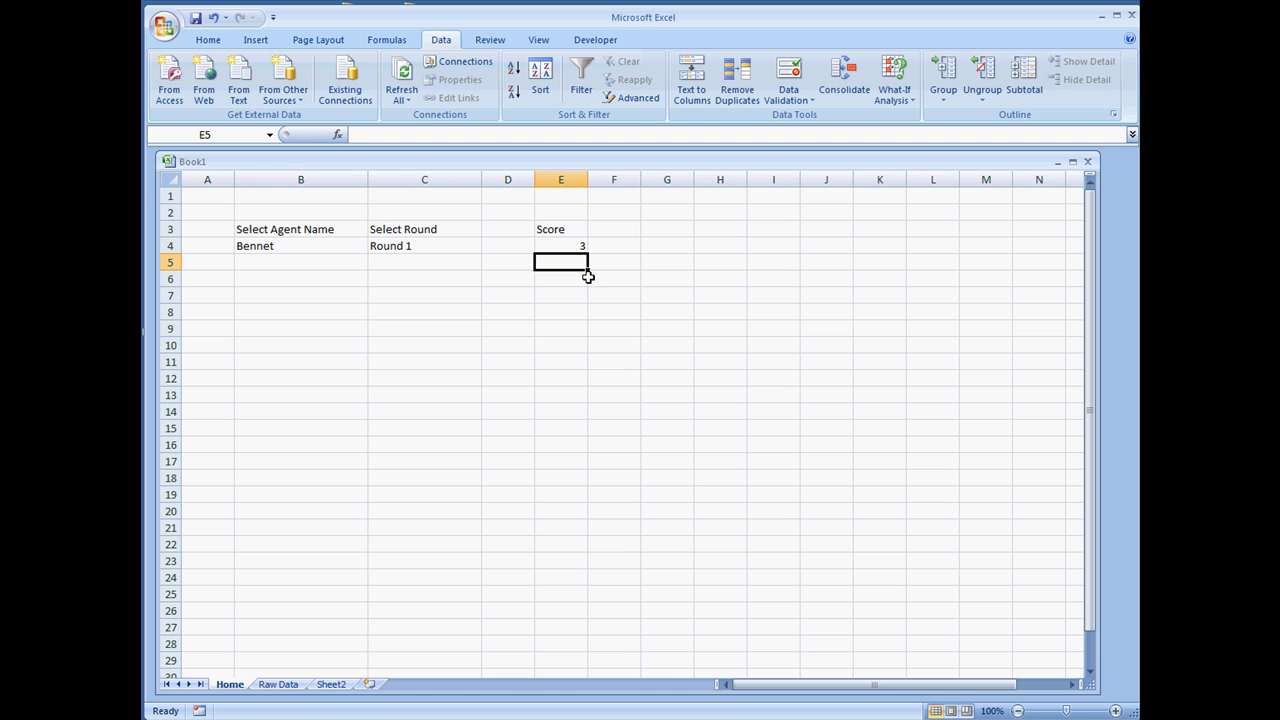
{"action": "type", "text": "=MATC"}
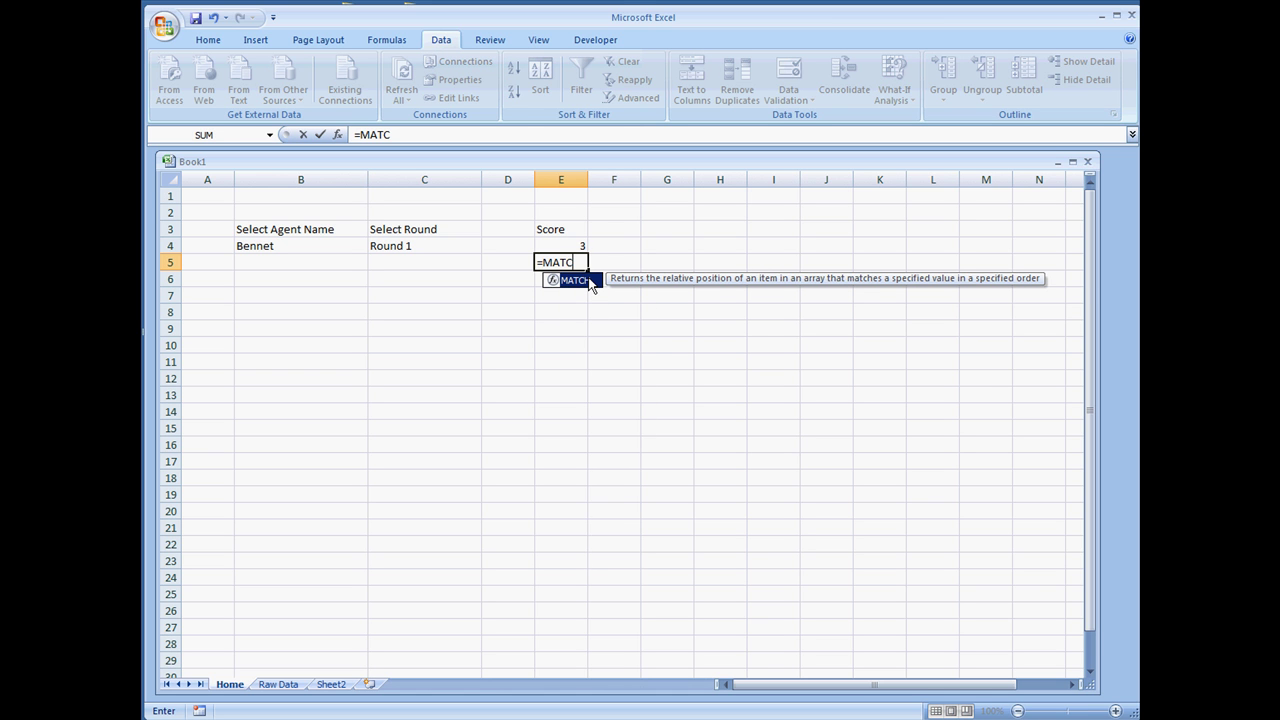
{"action": "type", "text": "H("}
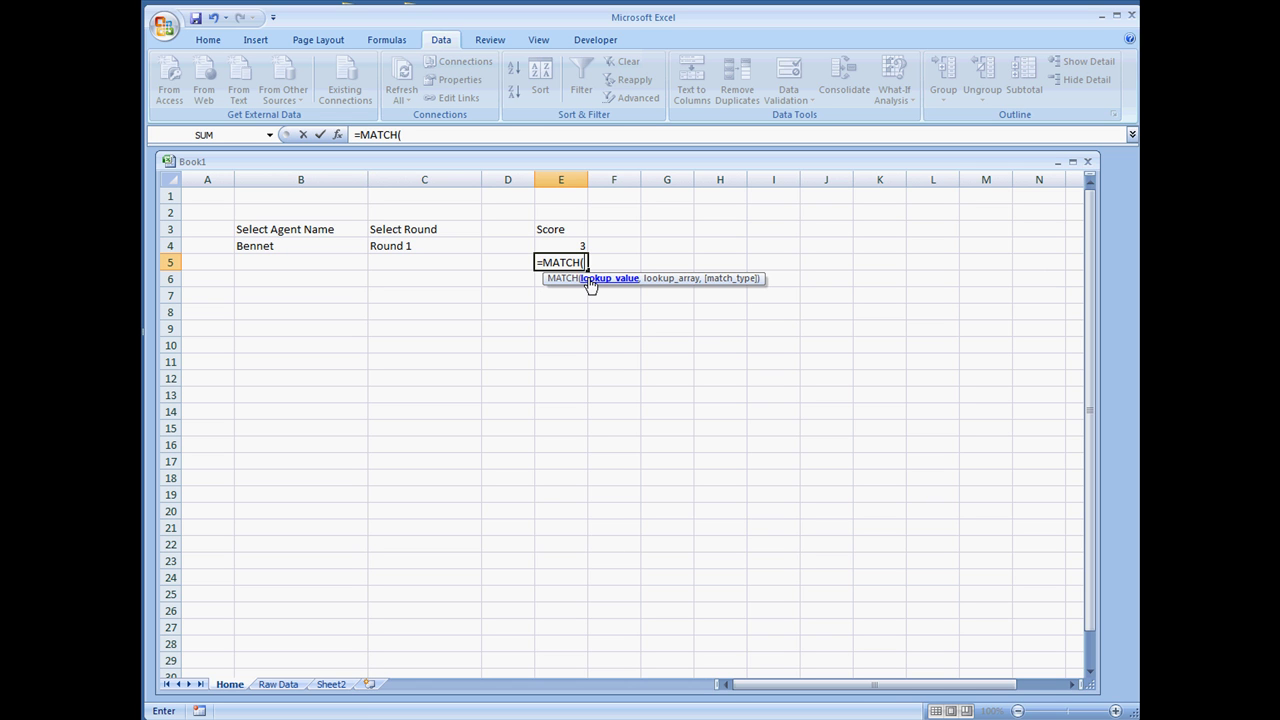
{"action": "left_click", "coordinate": [419, 245]}
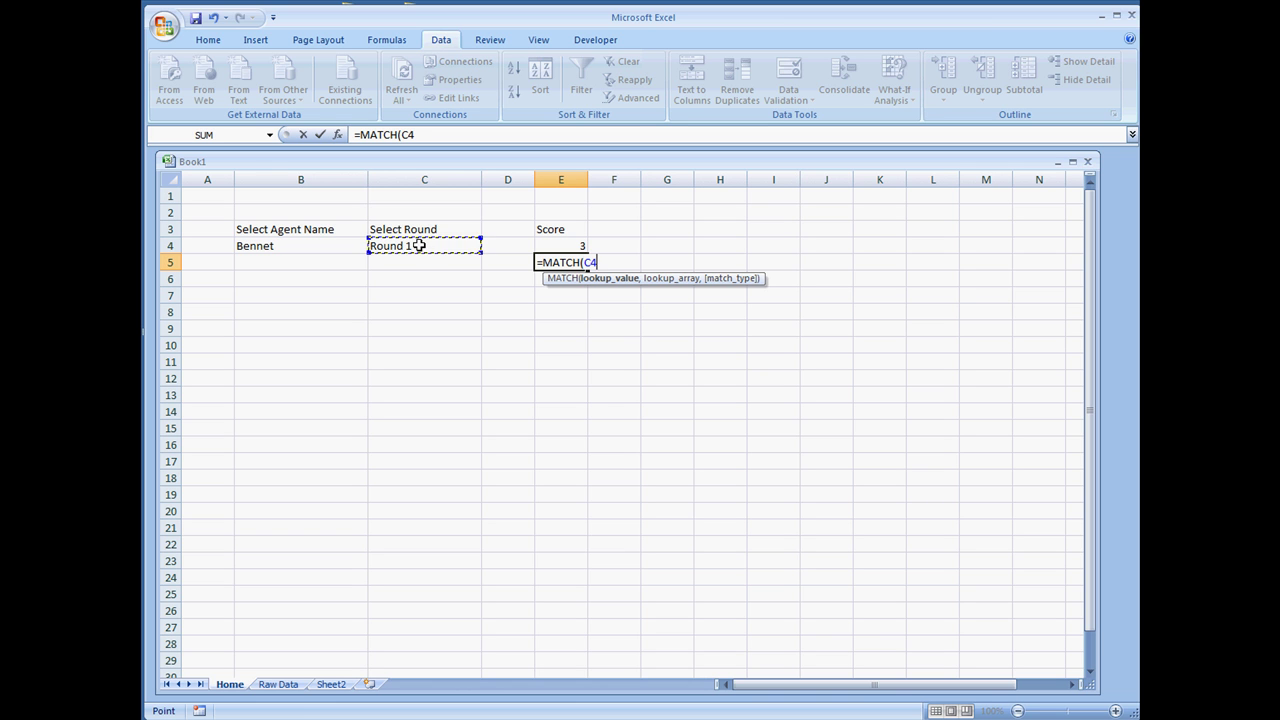
{"action": "left_click", "coordinate": [470, 133]}
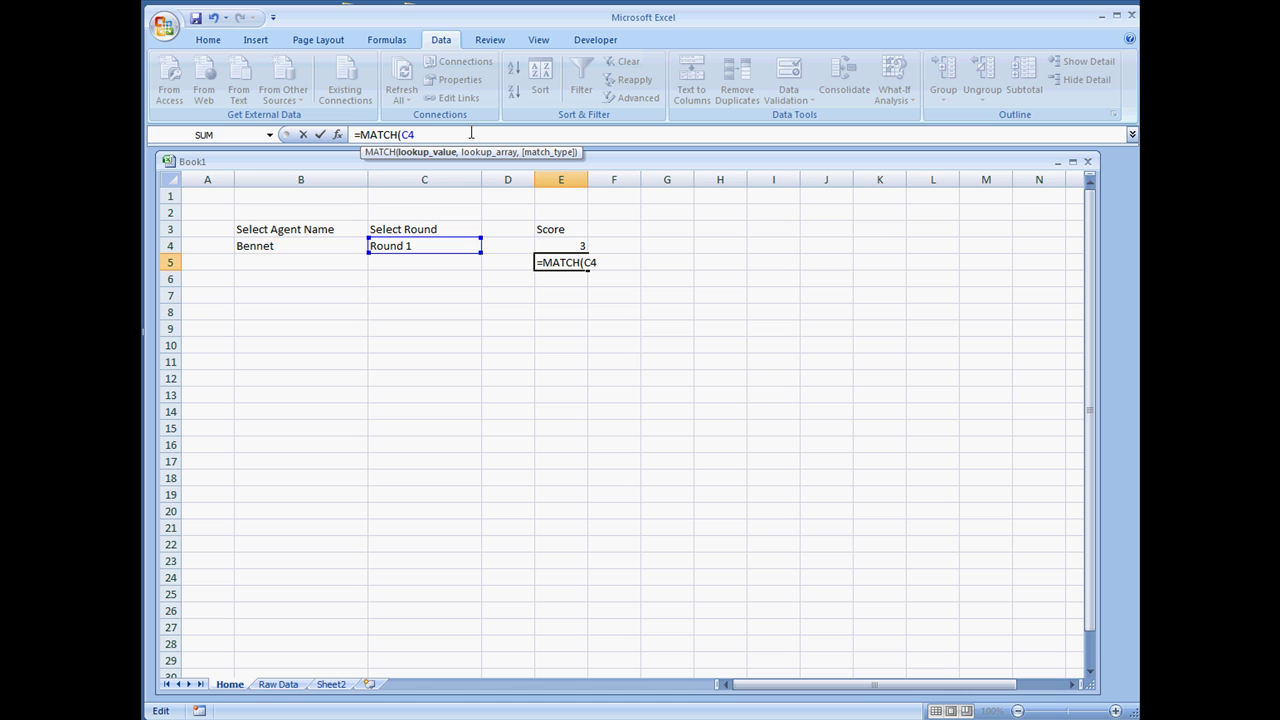
{"action": "type", "text": ","}
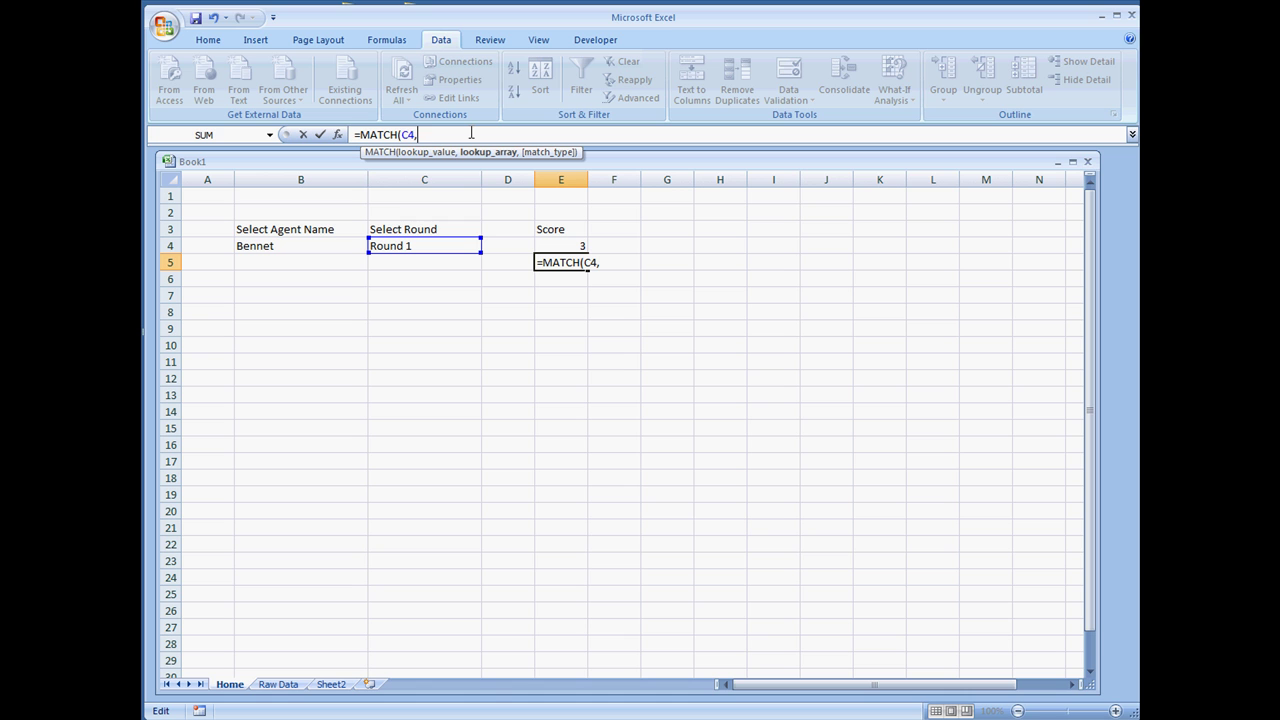
- Complete the MATCH formula with lookup array C3:F3 on the Raw Data sheet and match type 0 for an exact match
{"action": "left_click", "coordinate": [279, 685]}
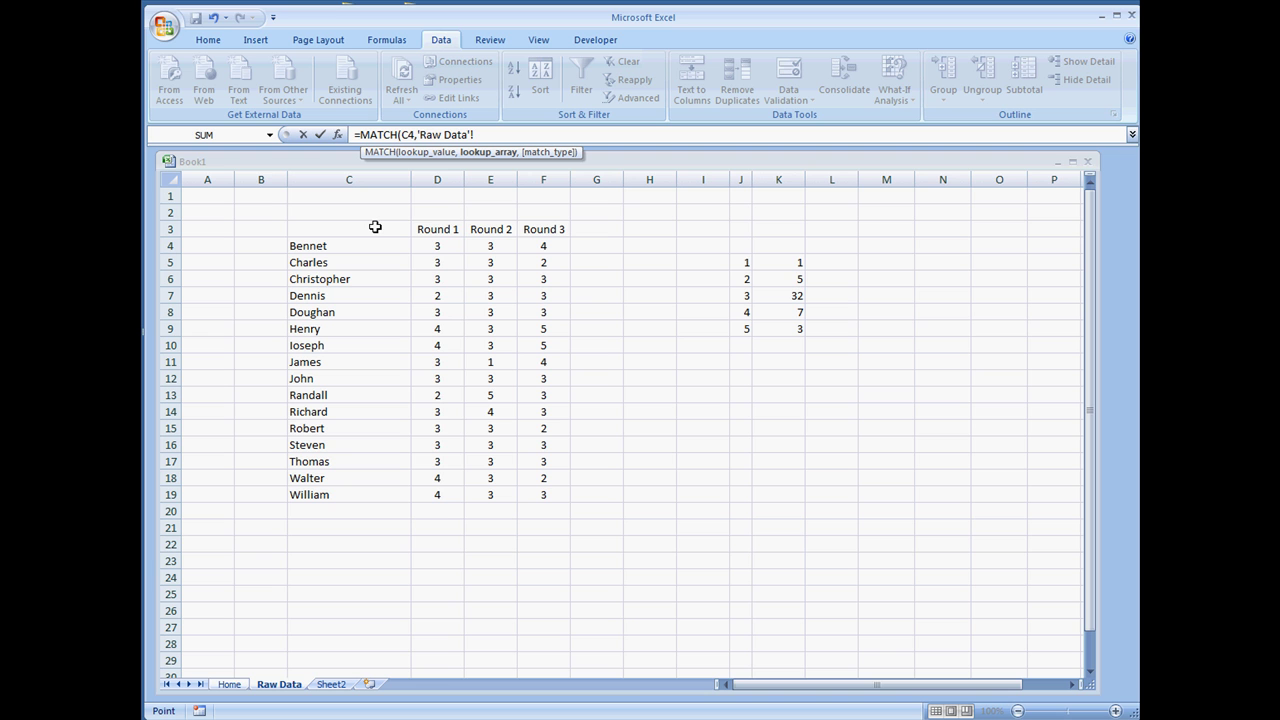
{"action": "left_click_drag", "start_coordinate": [375, 227], "coordinate": [543, 231]}
{"action": "type", "text": ","}
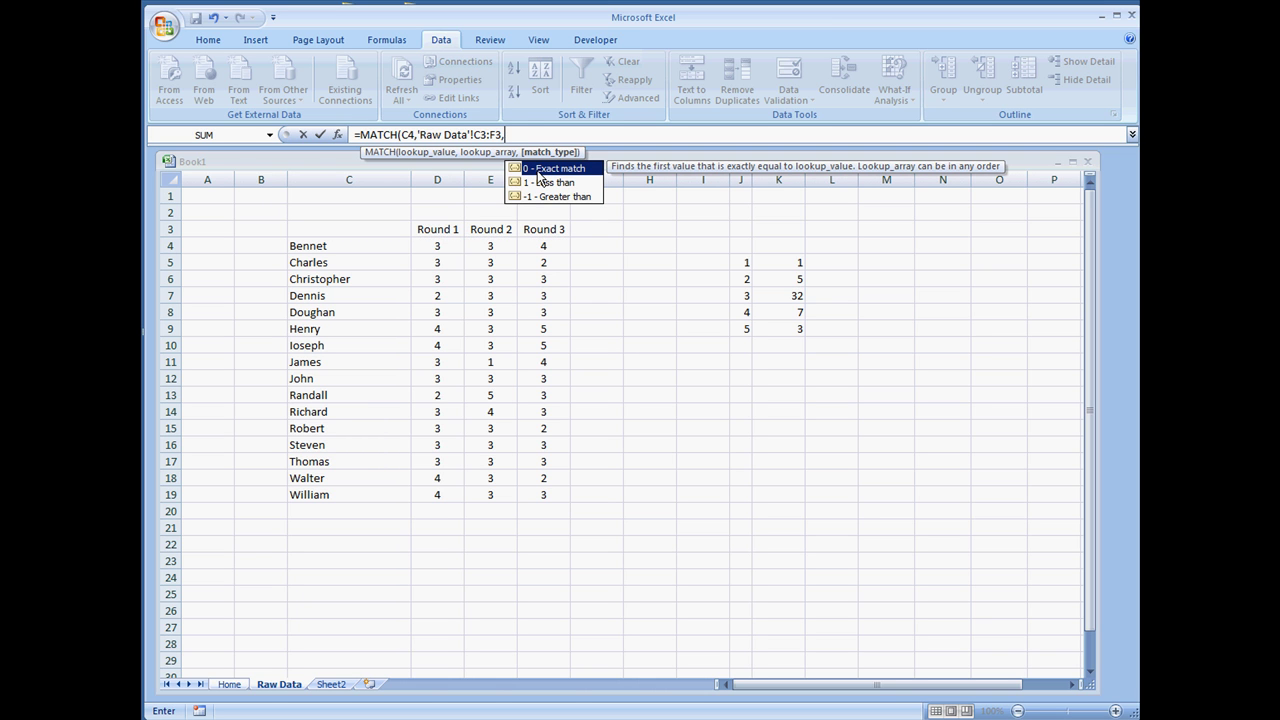
{"action": "double_click", "coordinate": [538, 170]}
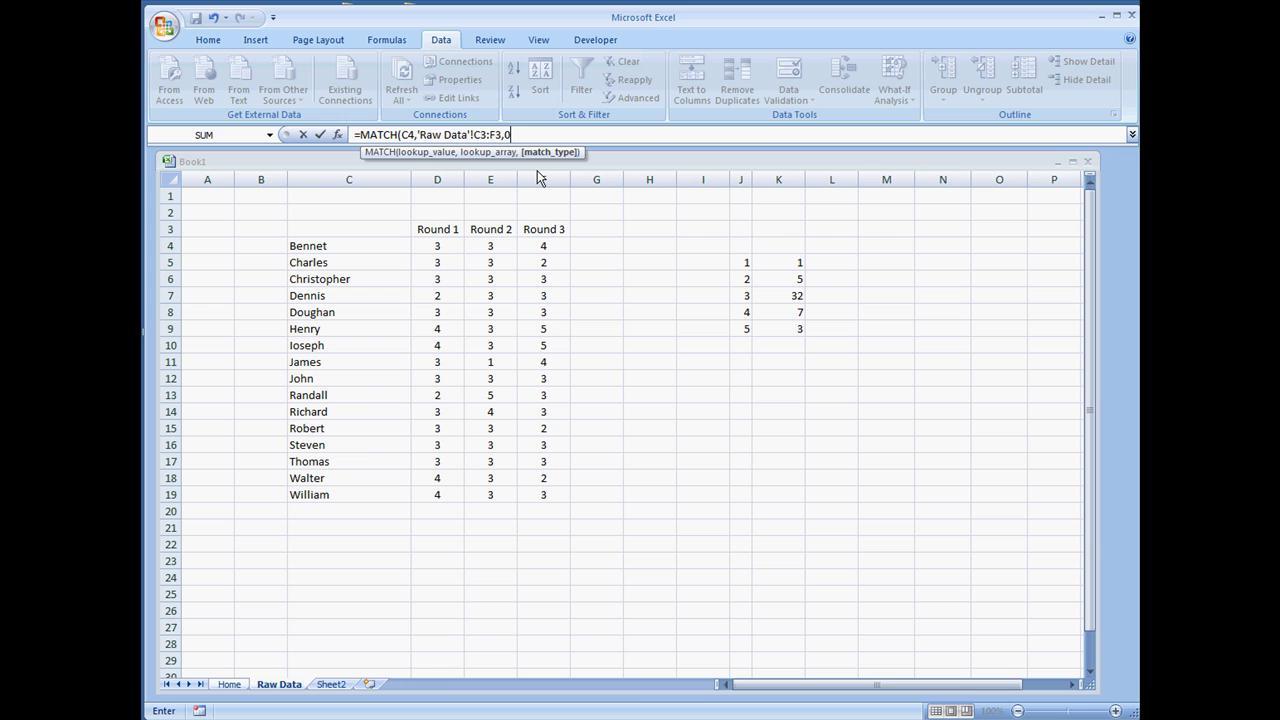
{"action": "key", "text": "Return"}
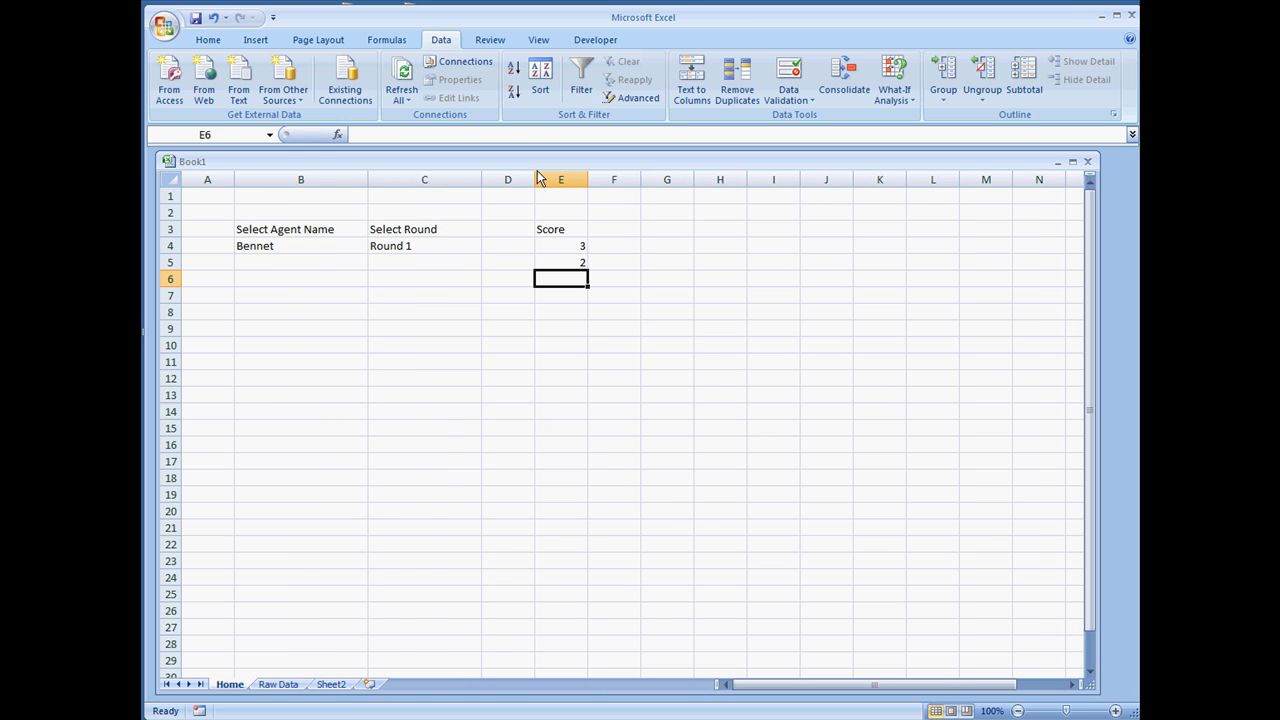
{"action": "key", "text": "Up"}
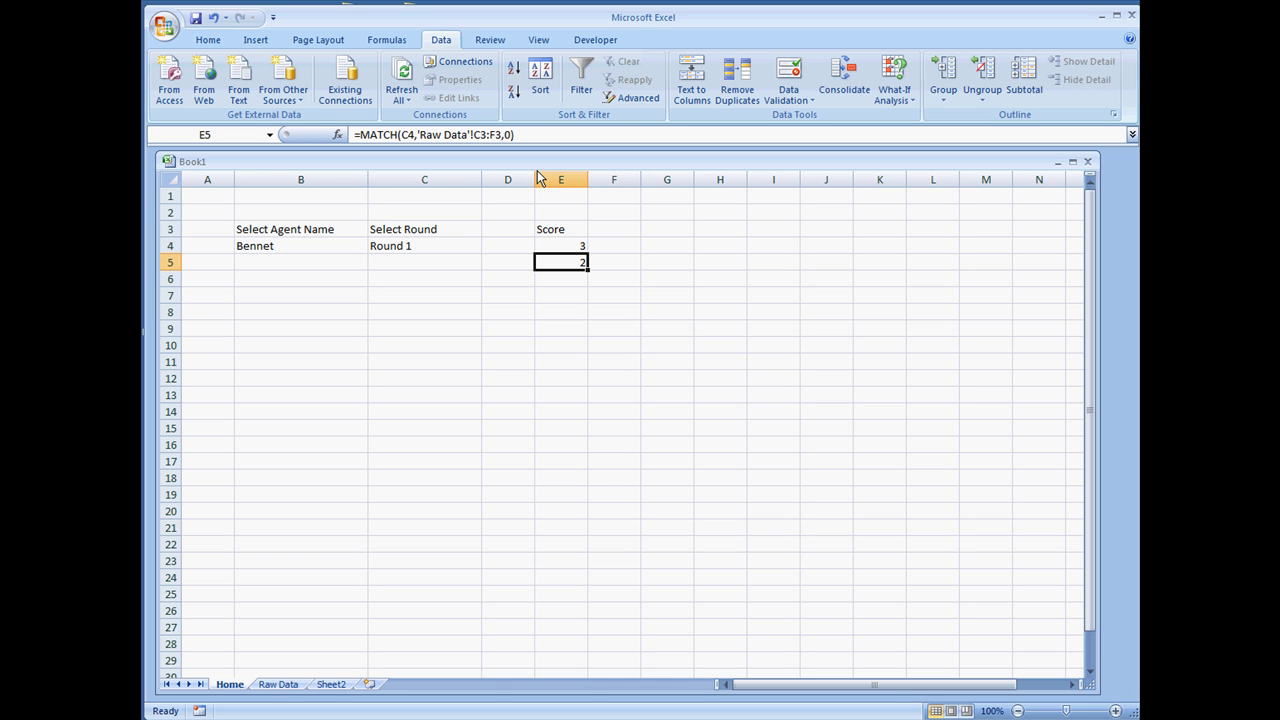
- Test the MATCH formula in E5 by setting the round in C4 to Round 2 and then Round 3
{"action": "left_click", "coordinate": [430, 245]}
{"action": "left_click", "coordinate": [489, 247]}
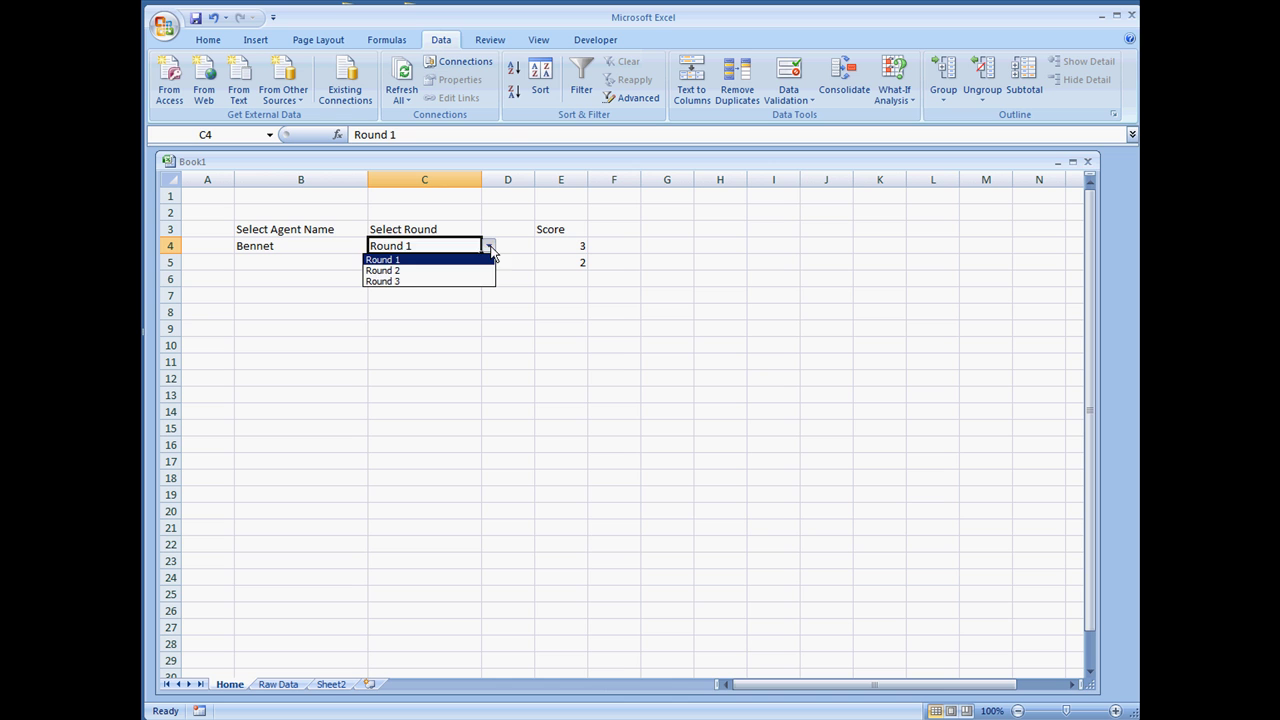
{"action": "left_click", "coordinate": [468, 270]}
{"action": "left_click", "coordinate": [566, 262]}
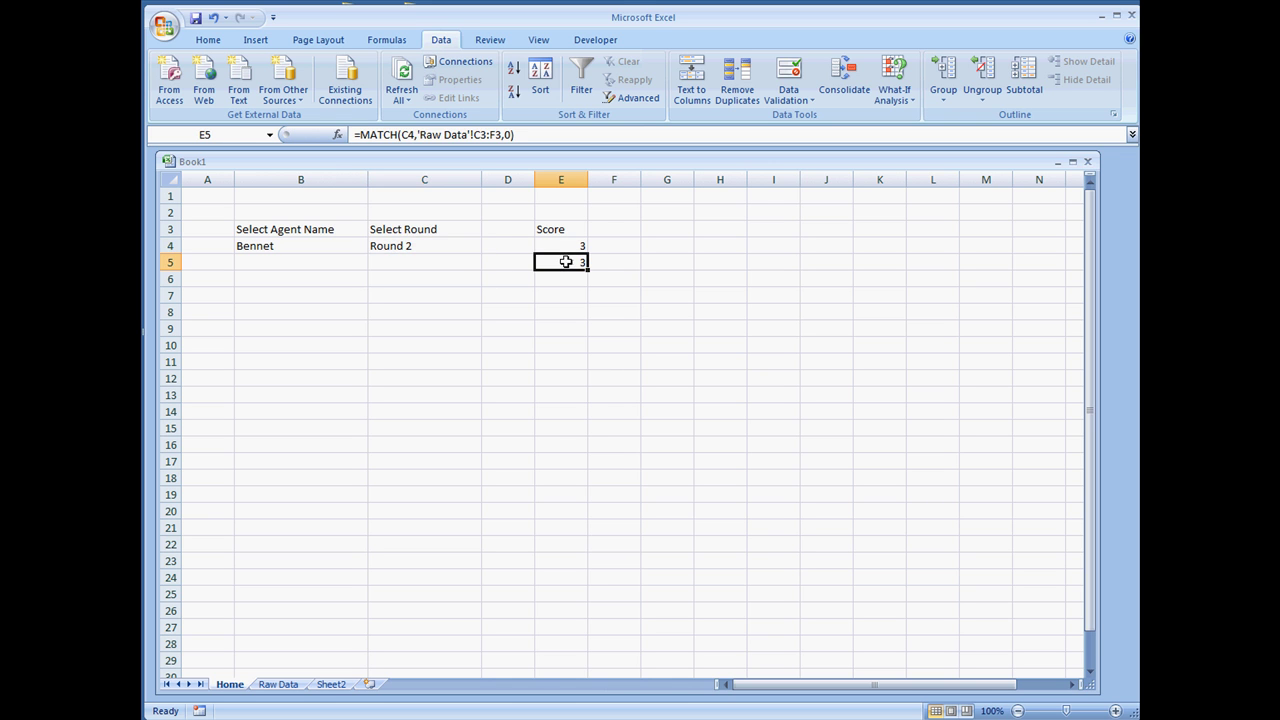
{"action": "left_click", "coordinate": [466, 247]}
{"action": "left_click", "coordinate": [489, 247]}
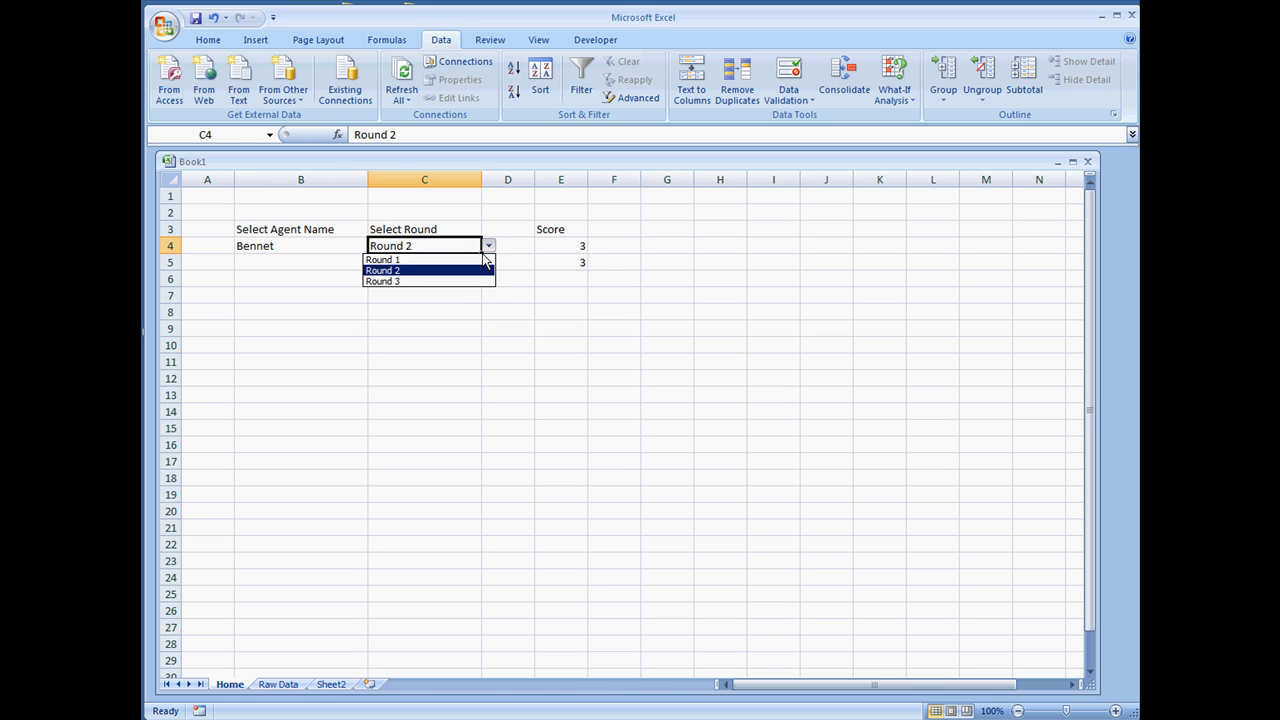
{"action": "left_click", "coordinate": [450, 281]}
{"action": "left_click", "coordinate": [568, 264]}
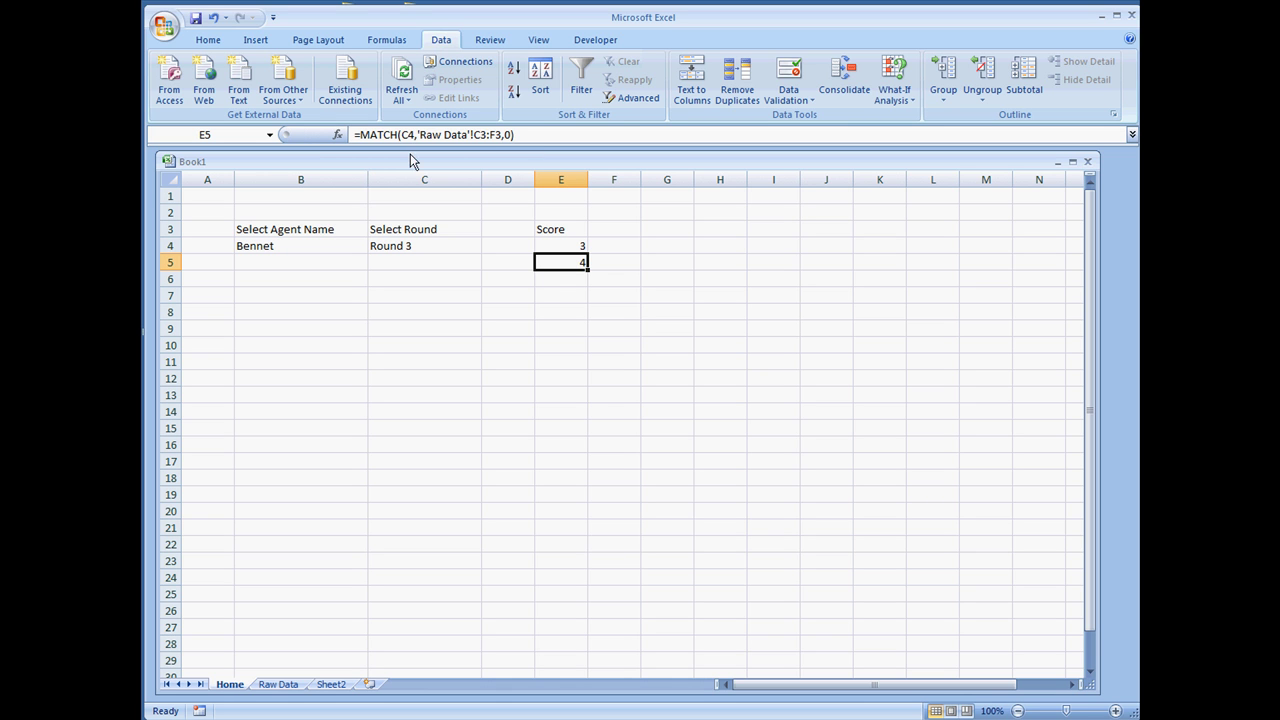
- Copy the MATCH expression from E5 without its equals sign, and locate the column index argument in the VLOOKUP in E4
{"action": "left_click_drag", "start_coordinate": [536, 137], "coordinate": [358, 130]}
{"action": "key", "text": "ctrl+c"}
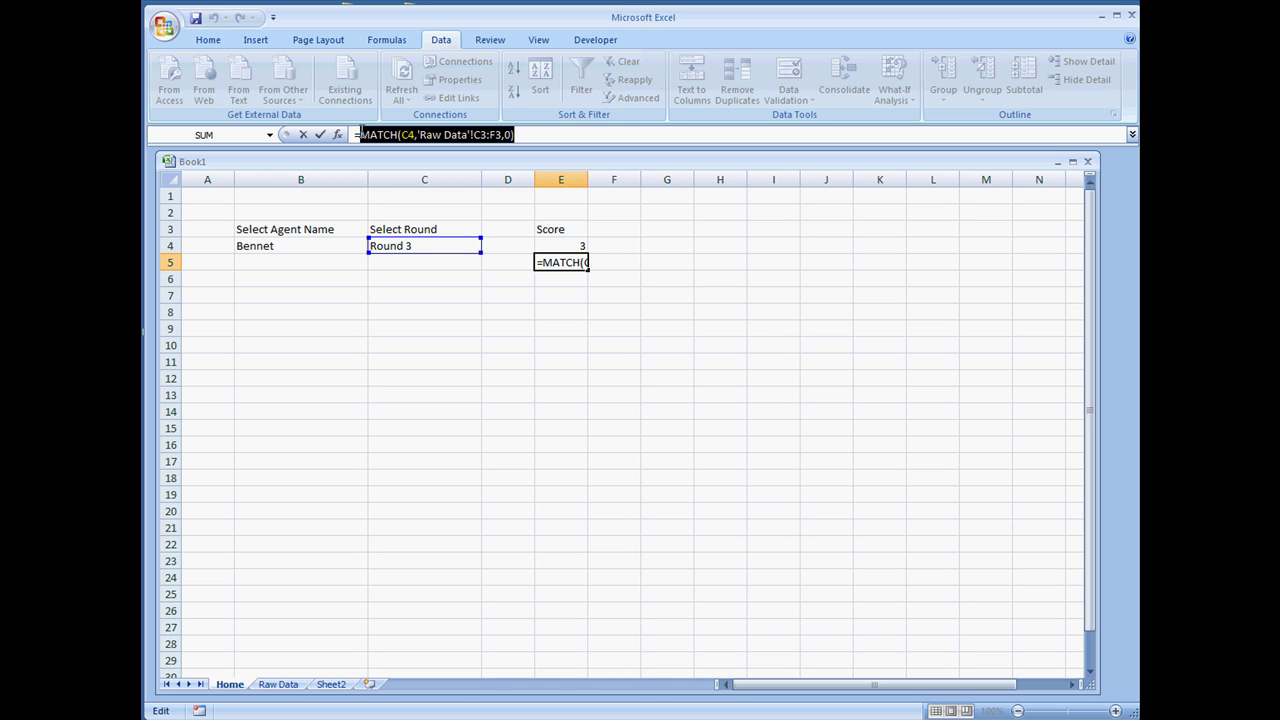
{"action": "key", "text": "Return"}
{"action": "key", "text": "Up"}
{"action": "key", "text": "Up"}
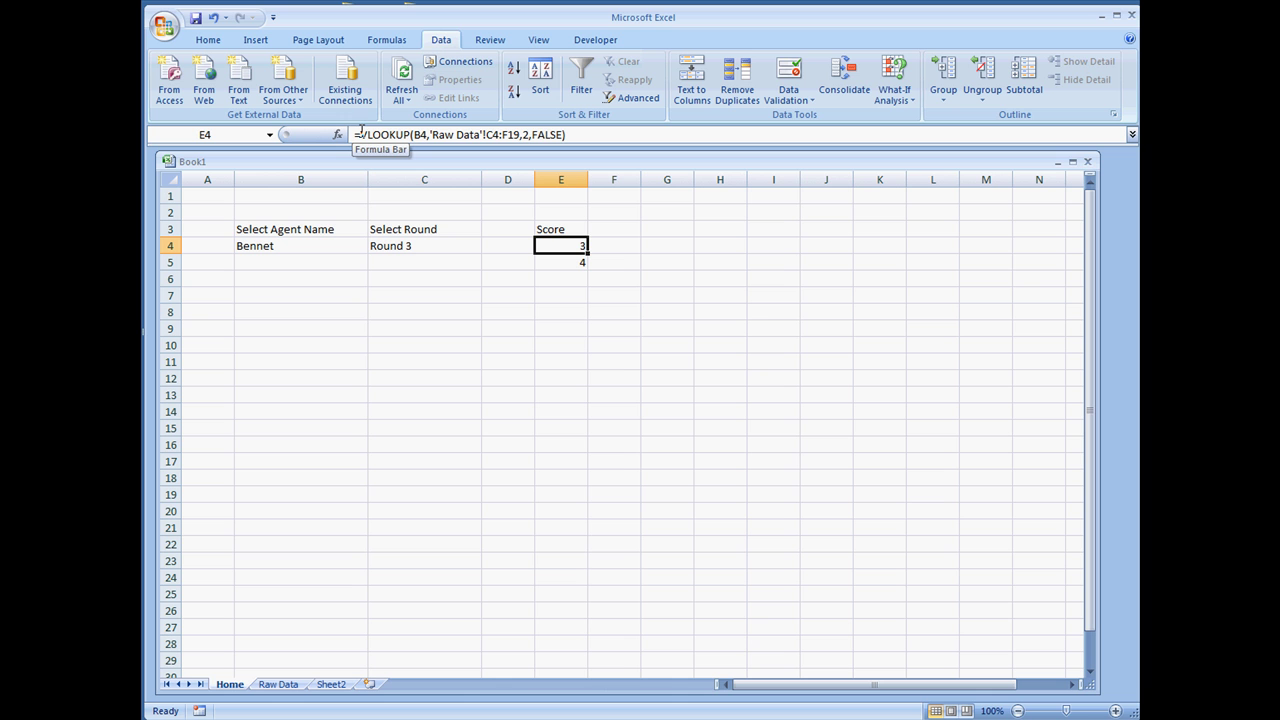
{"action": "double_click", "coordinate": [524, 134]}
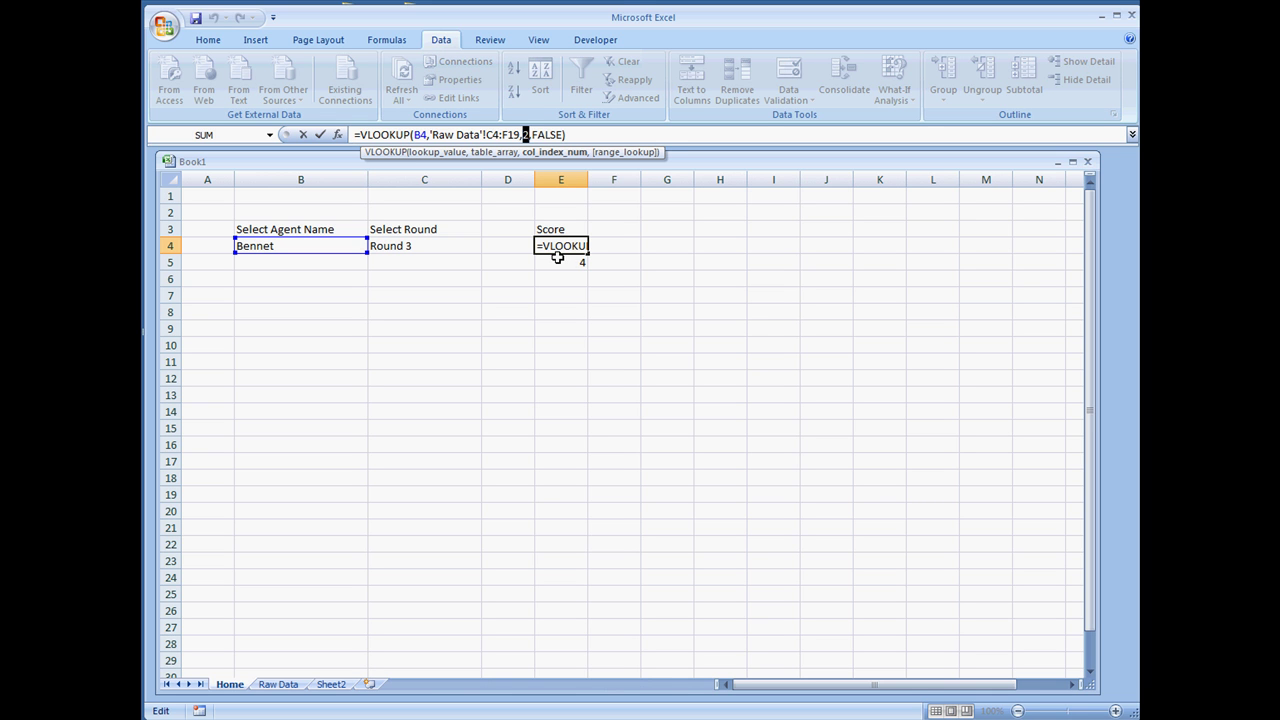
{"action": "key", "text": "Return"}
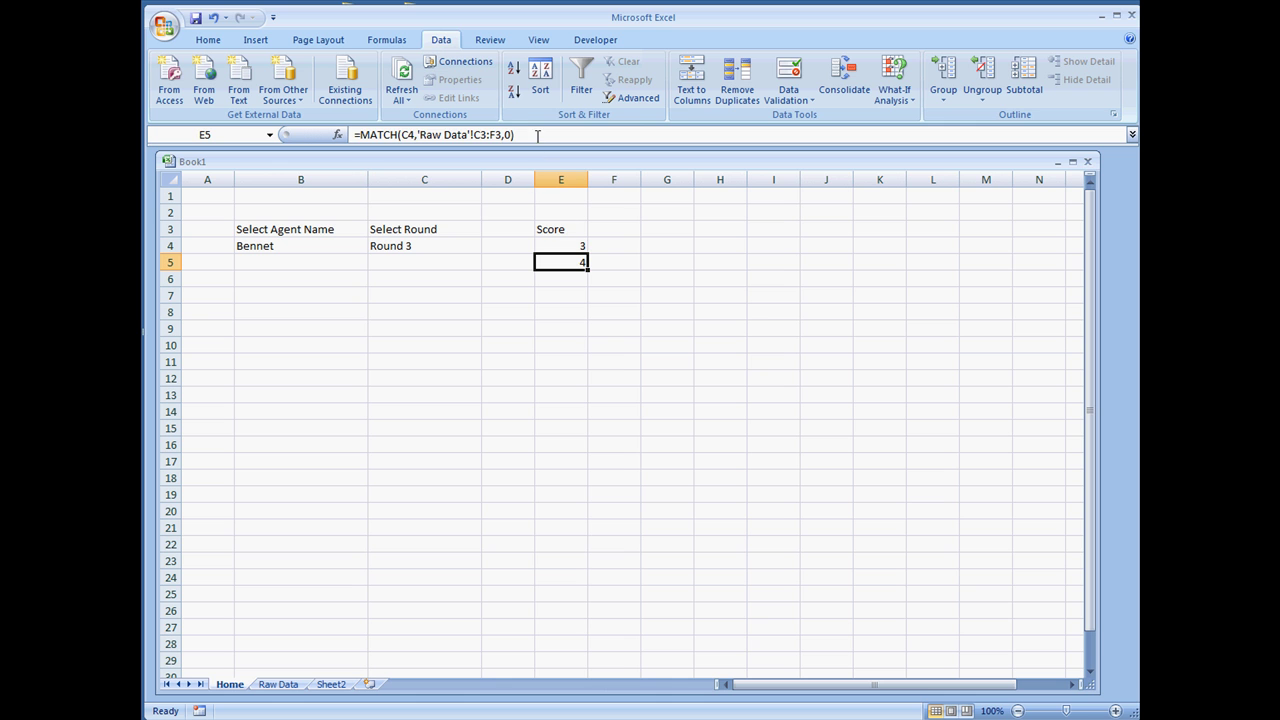
- Reselect the MATCH expression in E5 and remove the helper formula from that cell
{"action": "left_click_drag", "start_coordinate": [538, 134], "coordinate": [370, 134]}
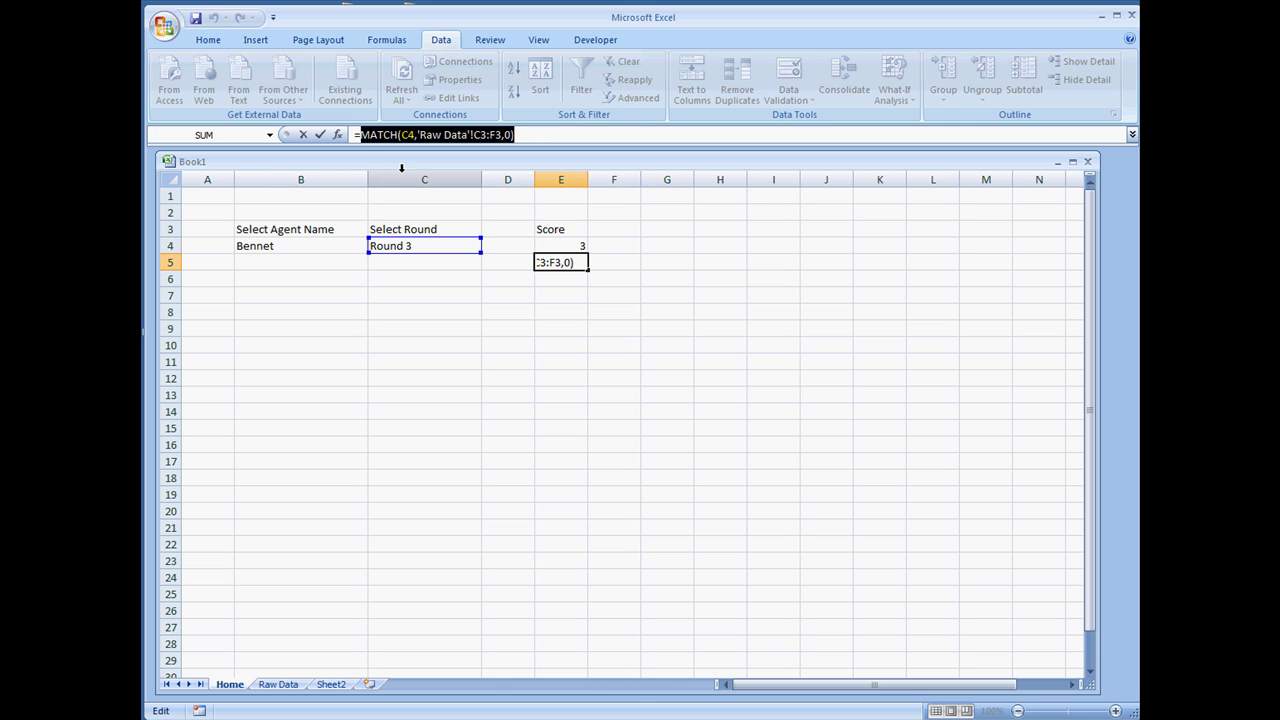
{"action": "key", "text": "Return"}
{"action": "key", "text": "Up"}
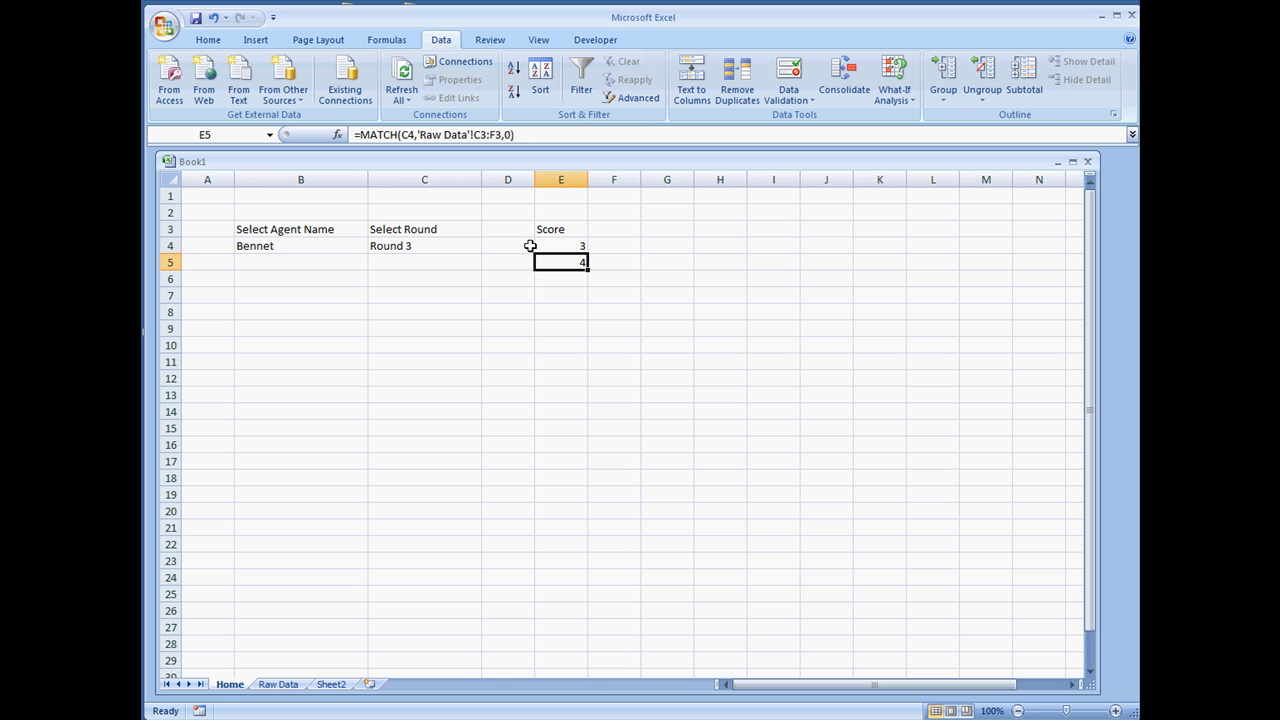
{"action": "key", "text": "Up"}
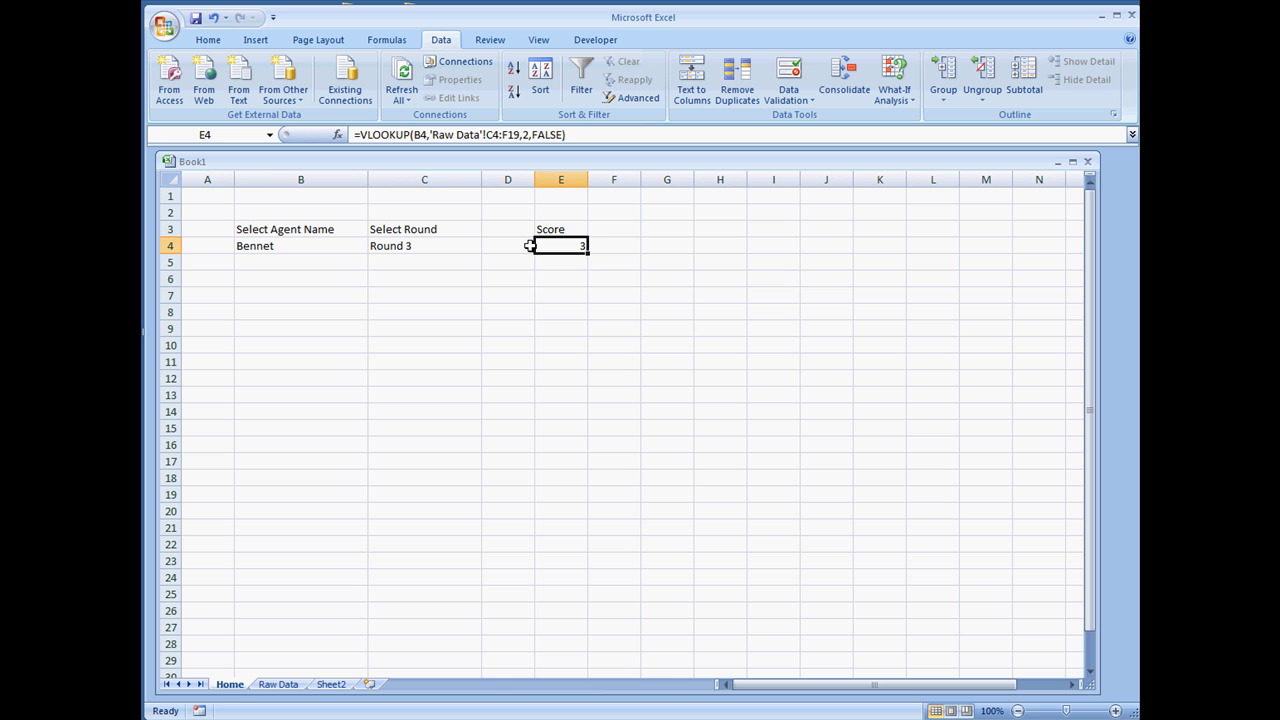
- Replace the column index 2 in the E4 VLOOKUP with MATCH(C4,'Raw Data'!C3:F3,0) and commit the formula
{"action": "left_click", "coordinate": [529, 135]}
{"action": "key", "text": "BackSpace"}
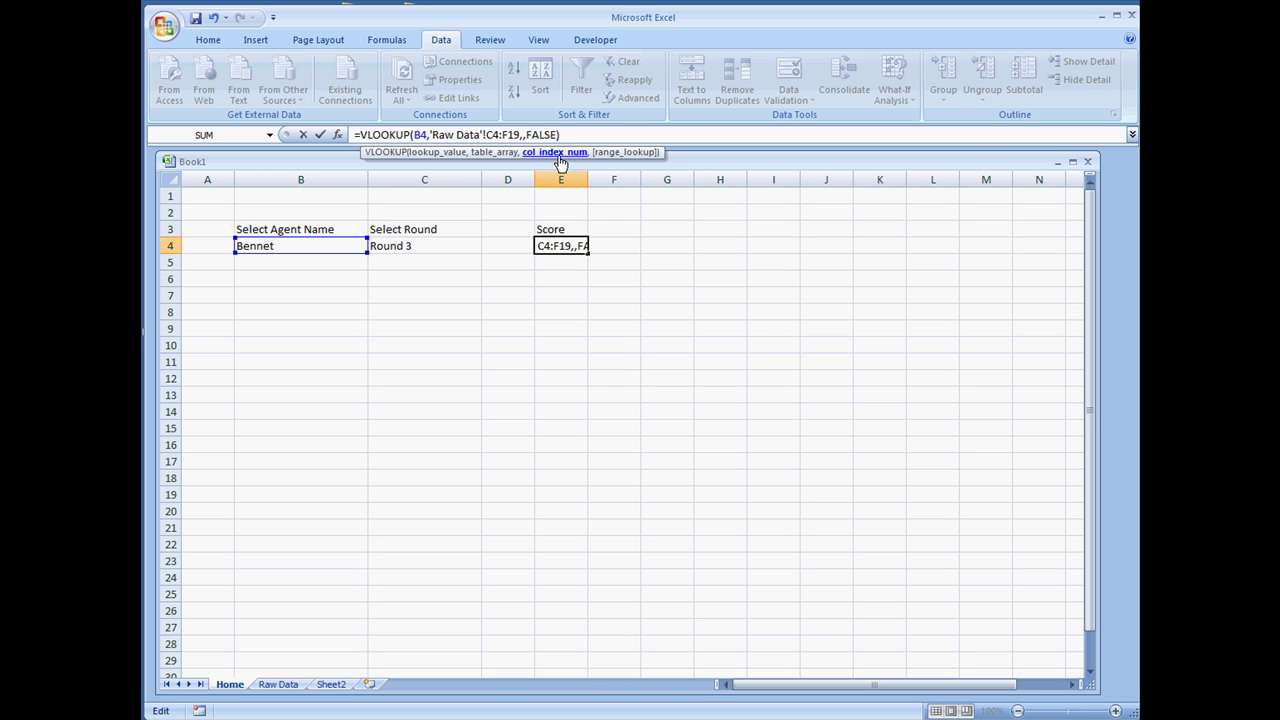
{"action": "key", "text": "ctrl+v"}
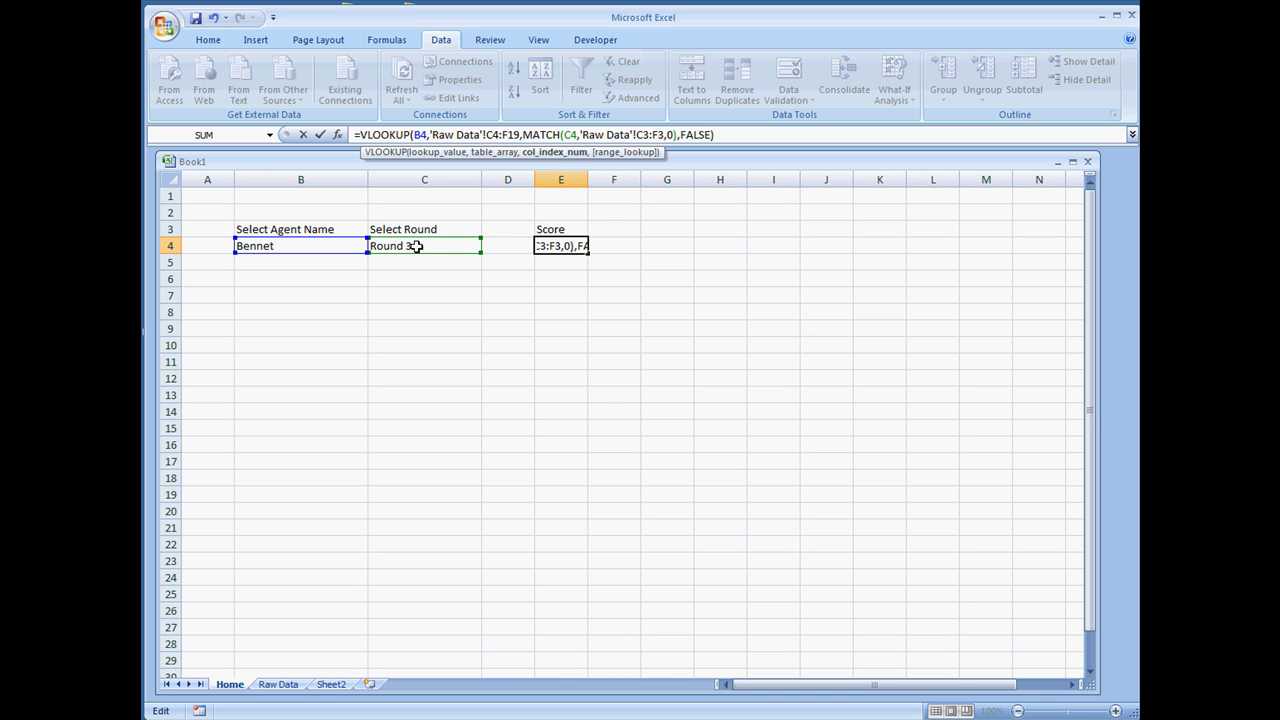
{"action": "key", "text": "Return"}
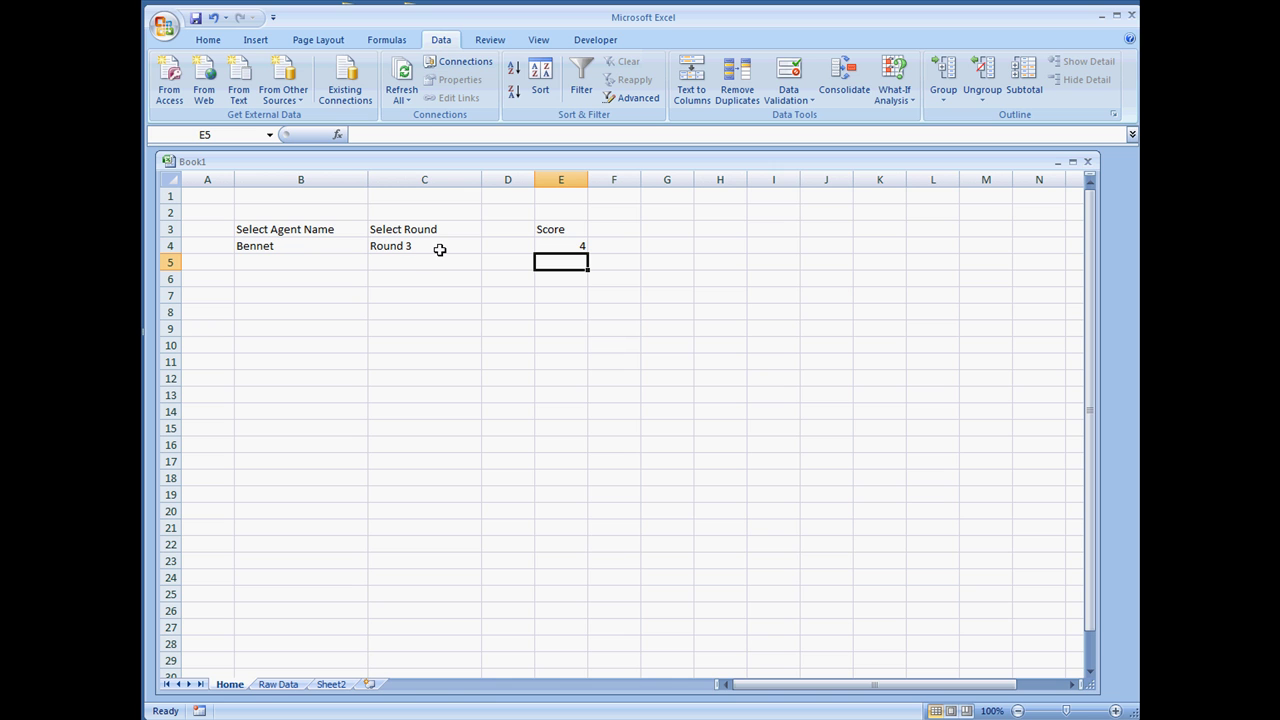
- Check the score returned in E4 against the selected agent's Round 3 score on the Raw Data sheet
{"action": "left_click", "coordinate": [320, 249]}
{"action": "left_click", "coordinate": [441, 248]}
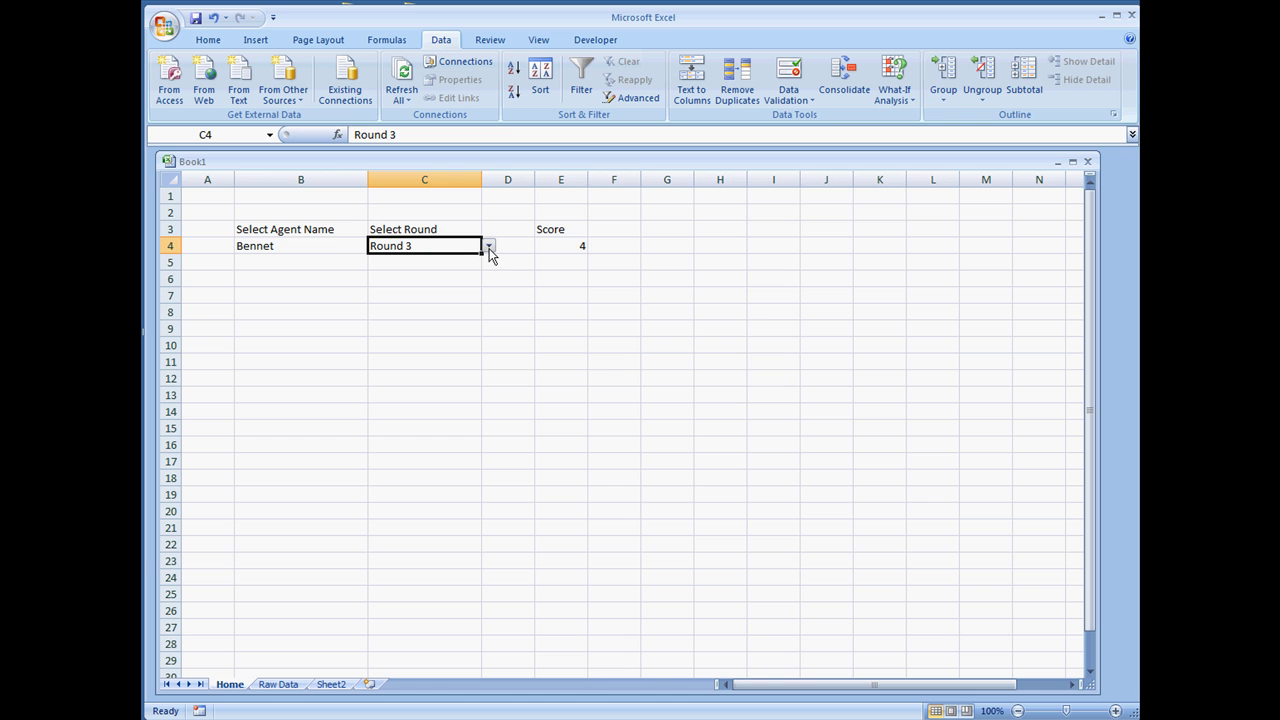
{"action": "left_click", "coordinate": [563, 248]}
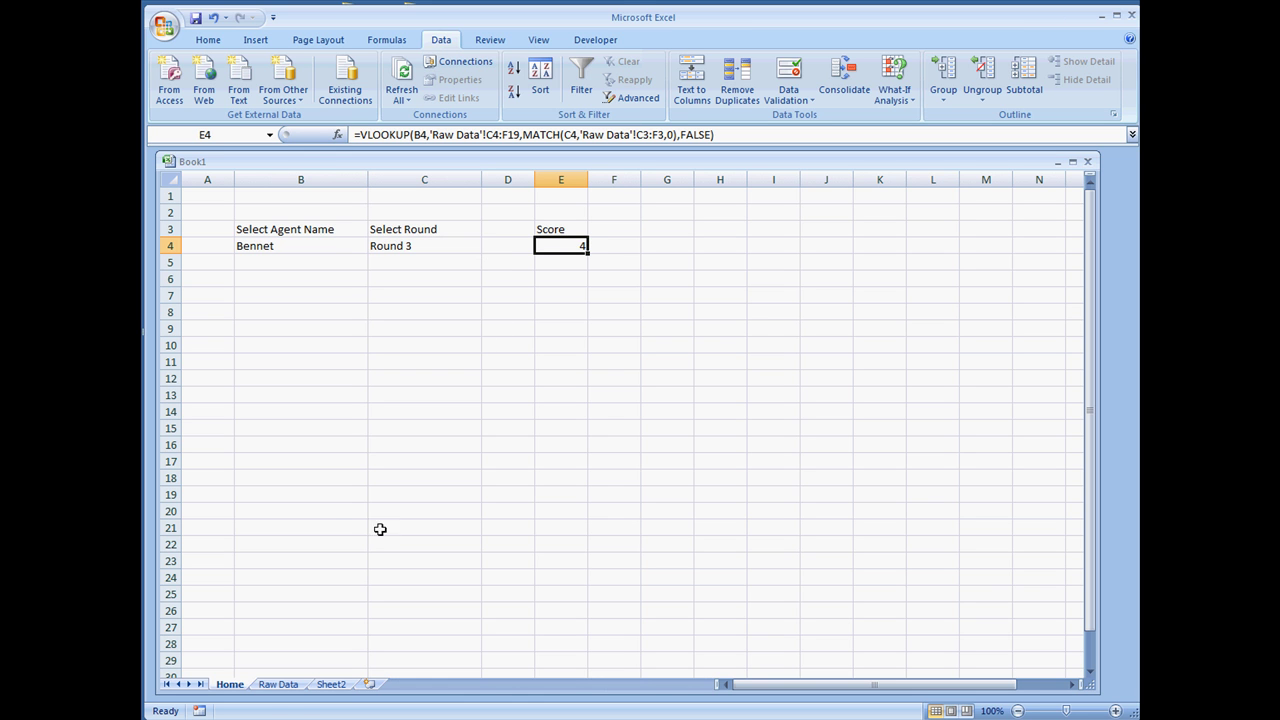
{"action": "left_click", "coordinate": [280, 685]}
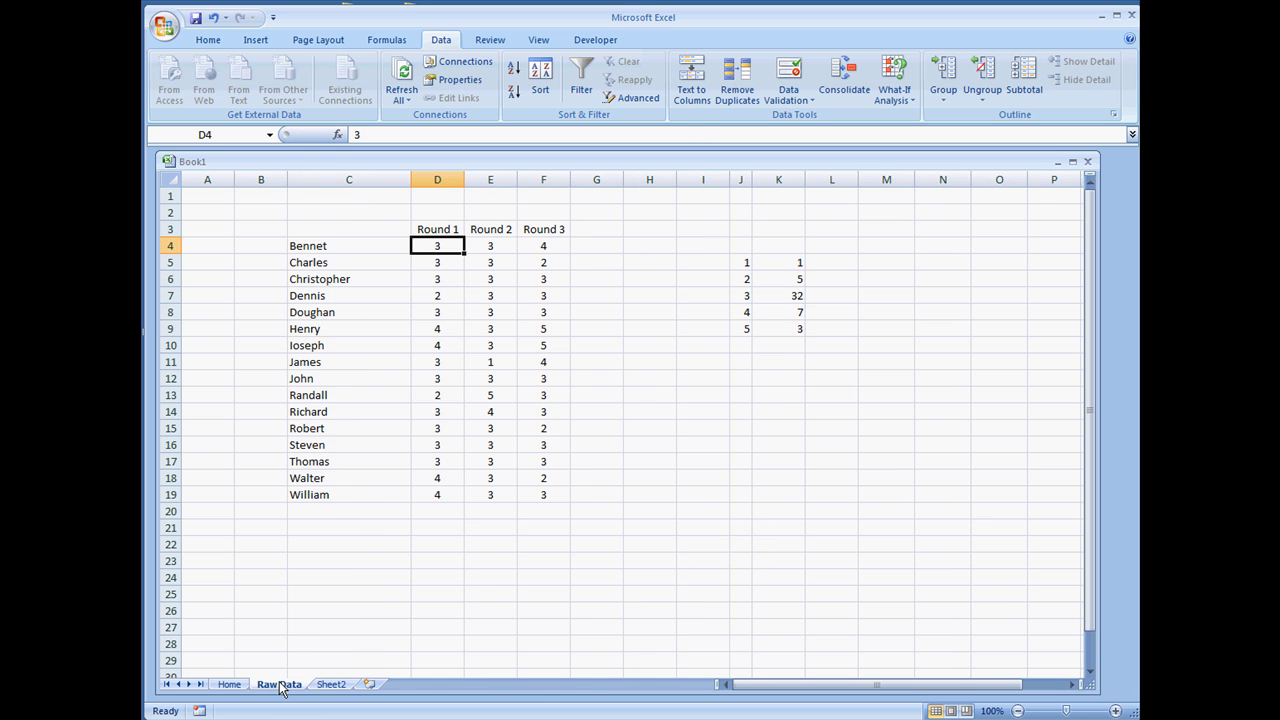
{"action": "left_click", "coordinate": [331, 250]}
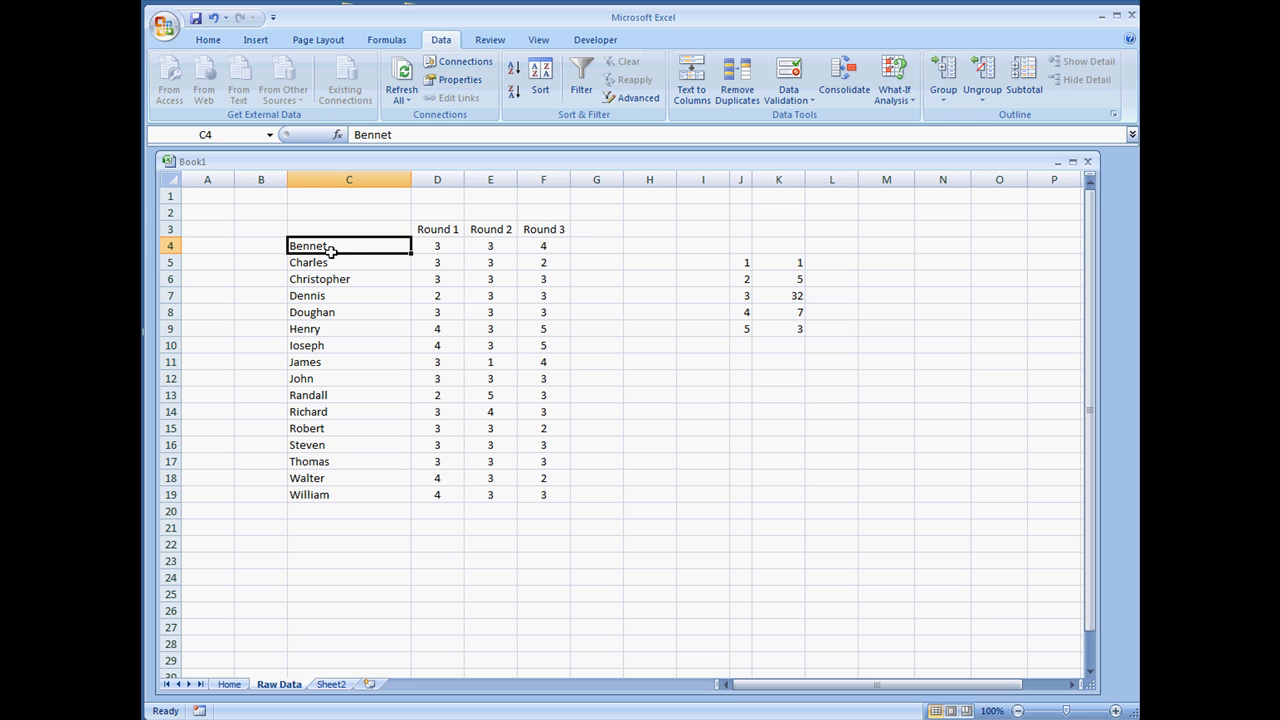
{"action": "left_click", "coordinate": [537, 236]}
{"action": "left_click", "coordinate": [543, 249]}
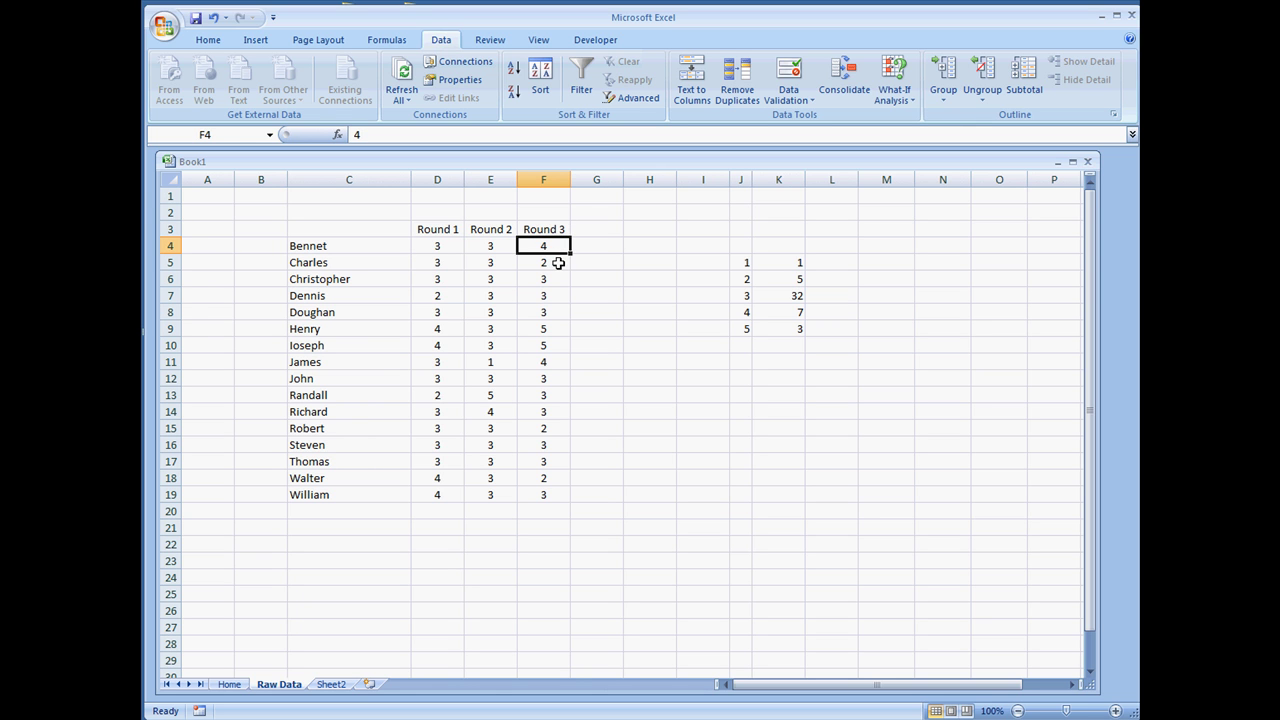
- Select the agent listed in C11 of Raw Data and Round 2 on the Home sheet, checking E4 against the source score
{"action": "left_click", "coordinate": [368, 365]}
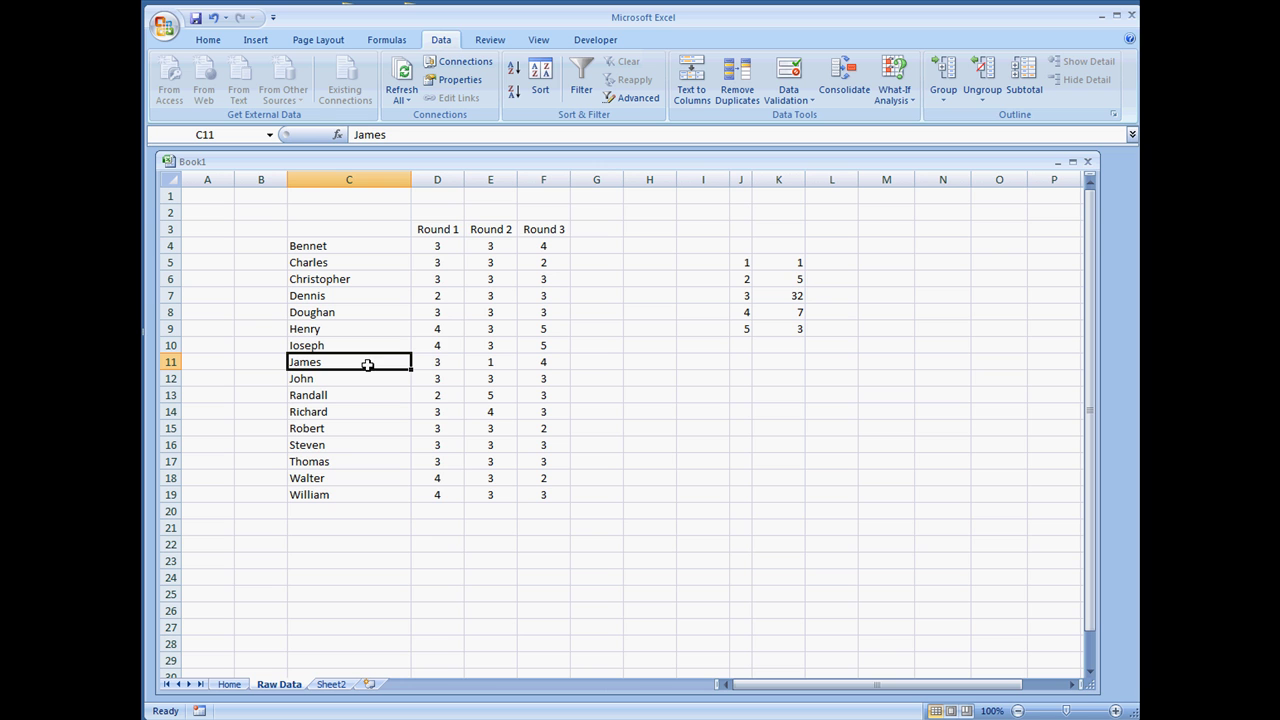
{"action": "left_click", "coordinate": [503, 365]}
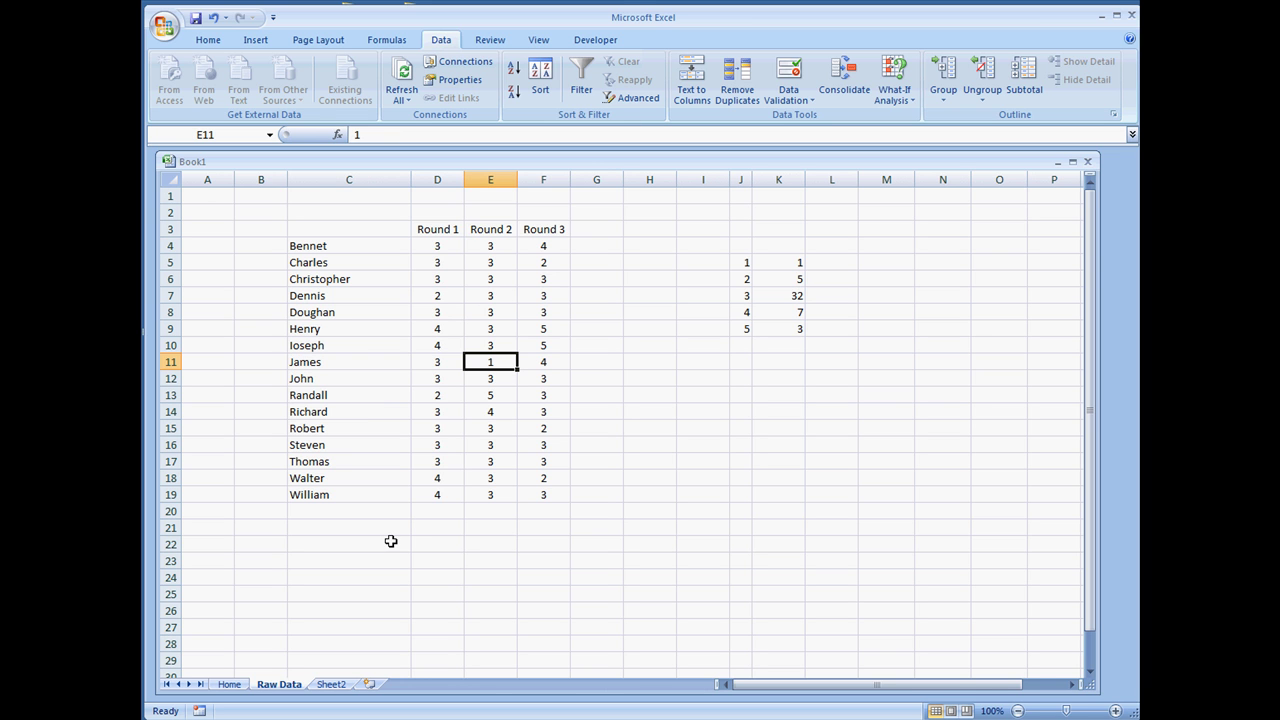
{"action": "left_click", "coordinate": [232, 686]}
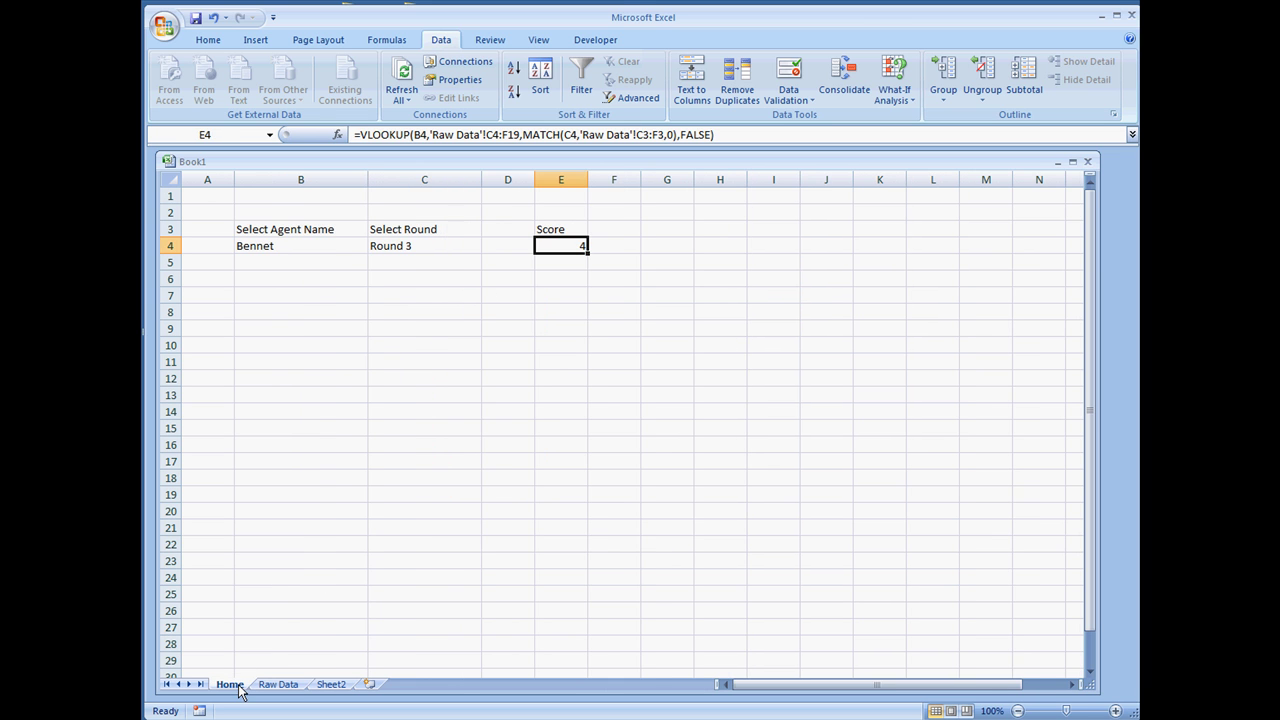
{"action": "left_click", "coordinate": [312, 248]}
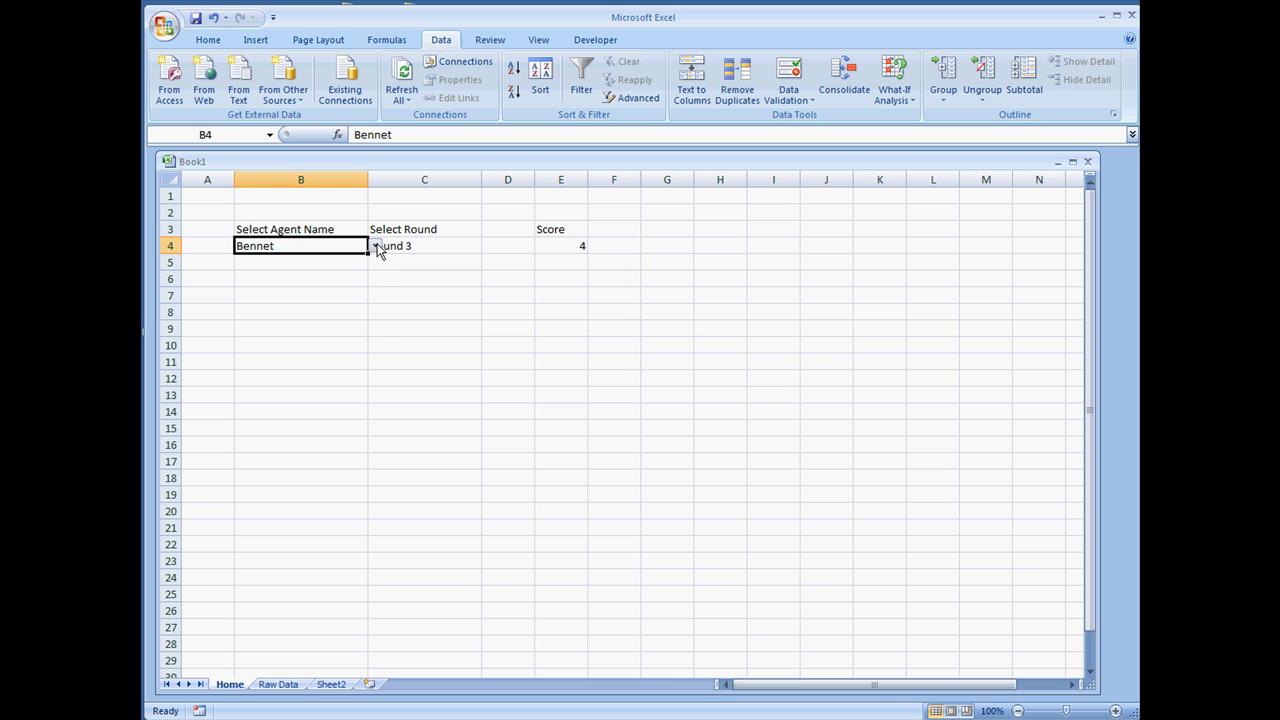
{"action": "left_click", "coordinate": [376, 247]}
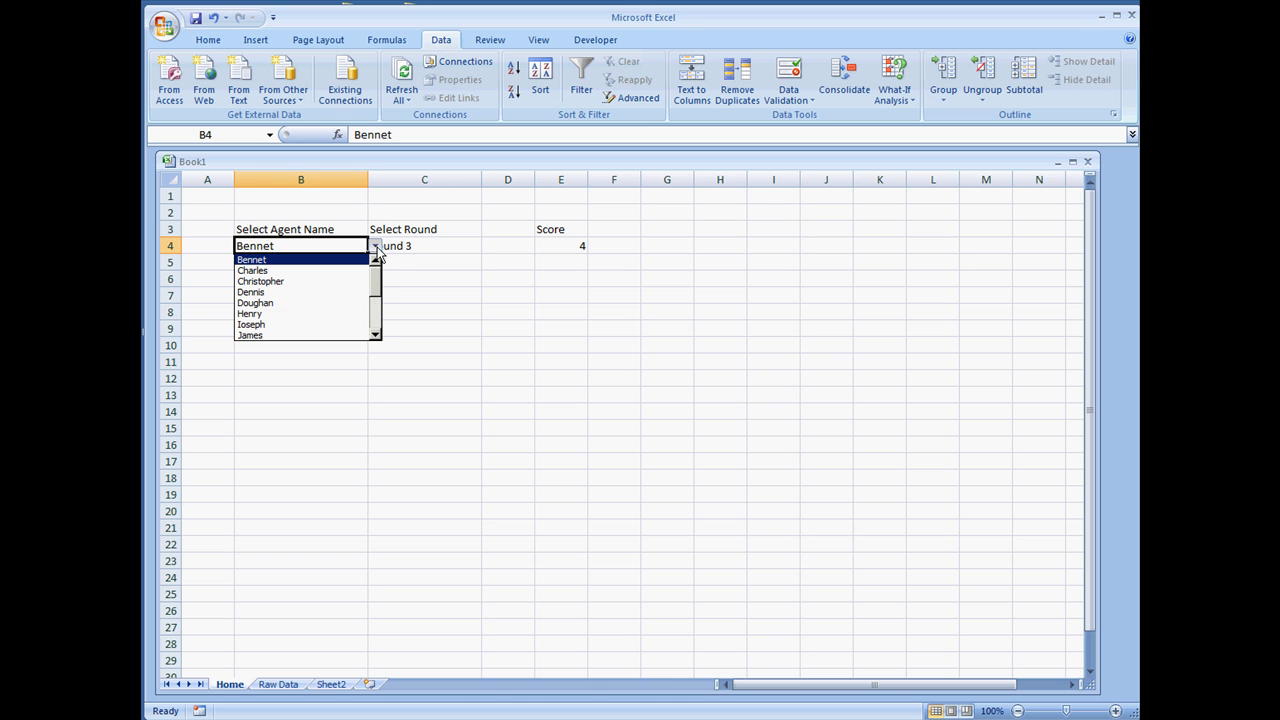
{"action": "left_click", "coordinate": [344, 336]}
{"action": "left_click", "coordinate": [450, 243]}
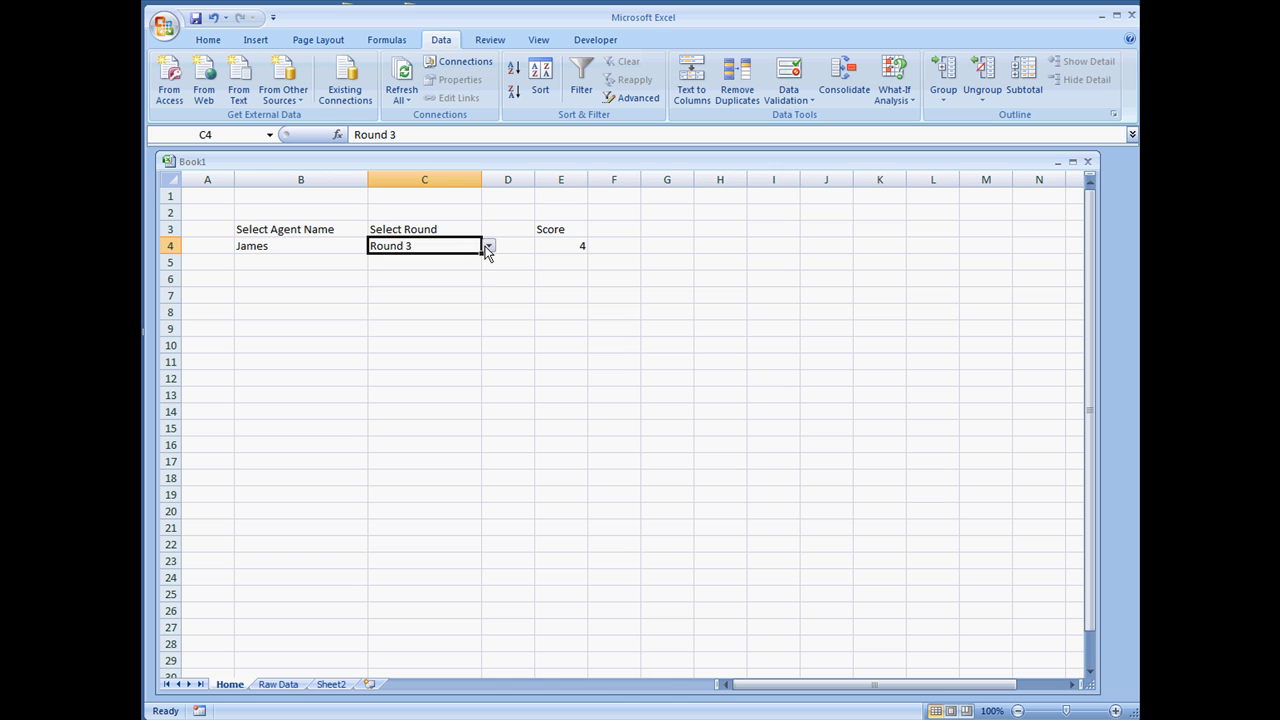
{"action": "left_click", "coordinate": [488, 247]}
{"action": "left_click", "coordinate": [458, 271]}
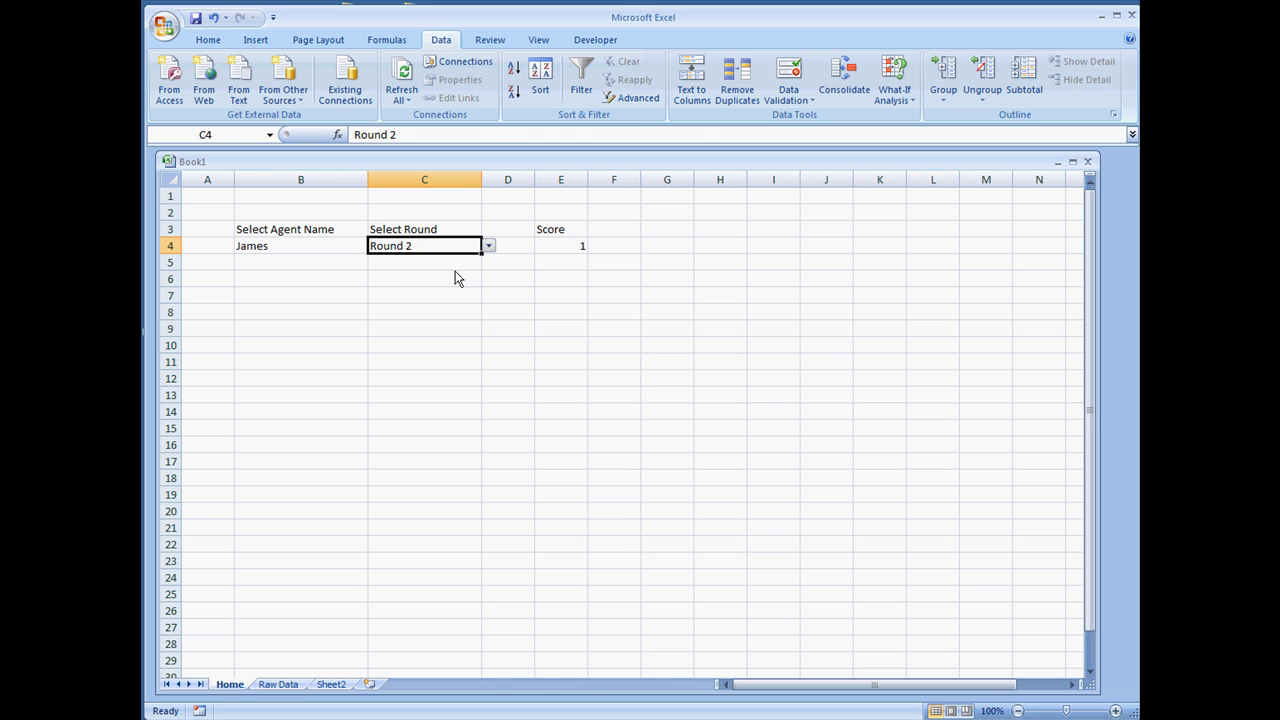
{"action": "left_click", "coordinate": [561, 248]}
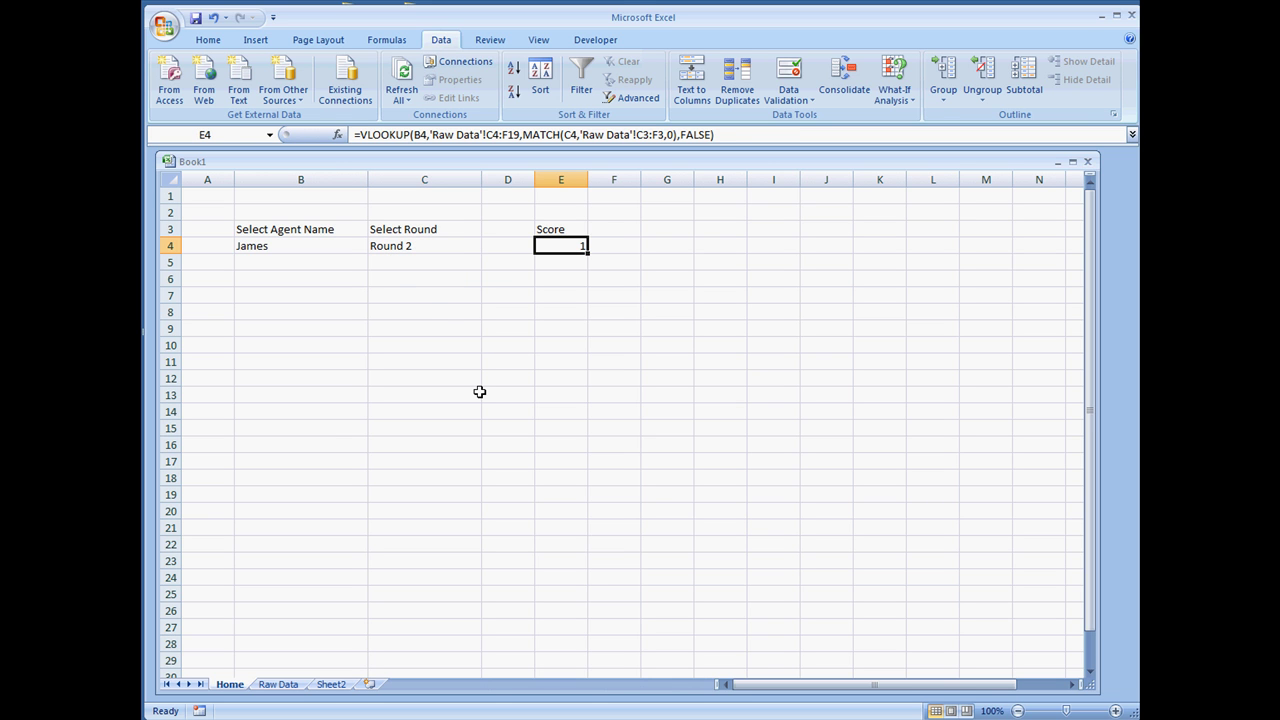